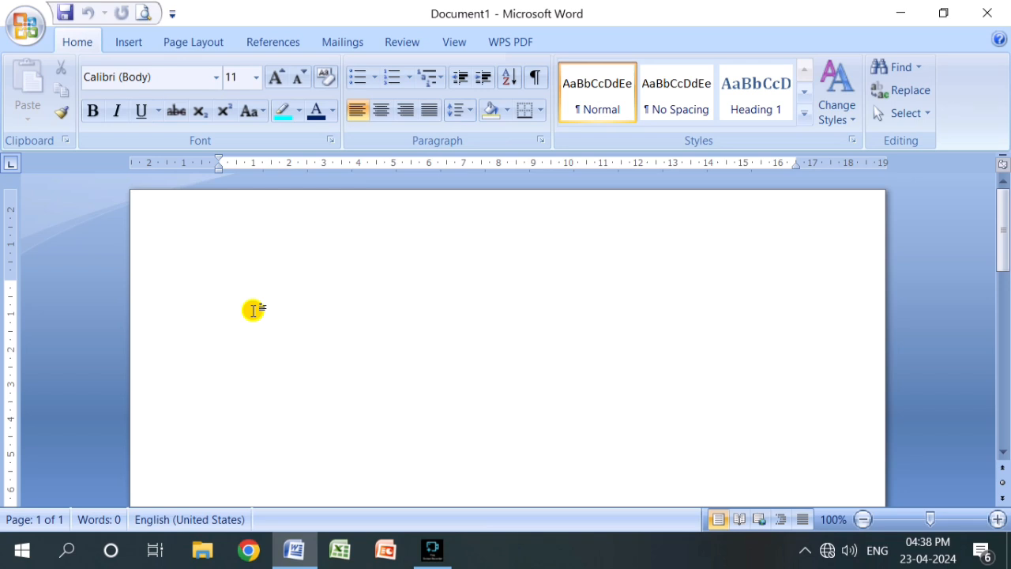
# Step: Generate sample text with =rand() and delete its second and third paragraphs
pyautogui.write('=')
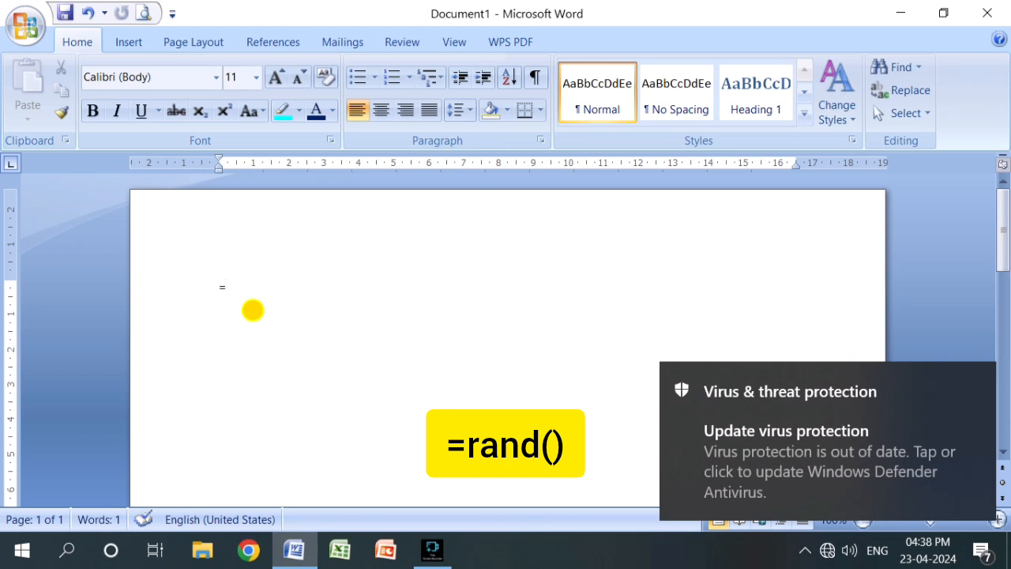
pyautogui.write('rand()')
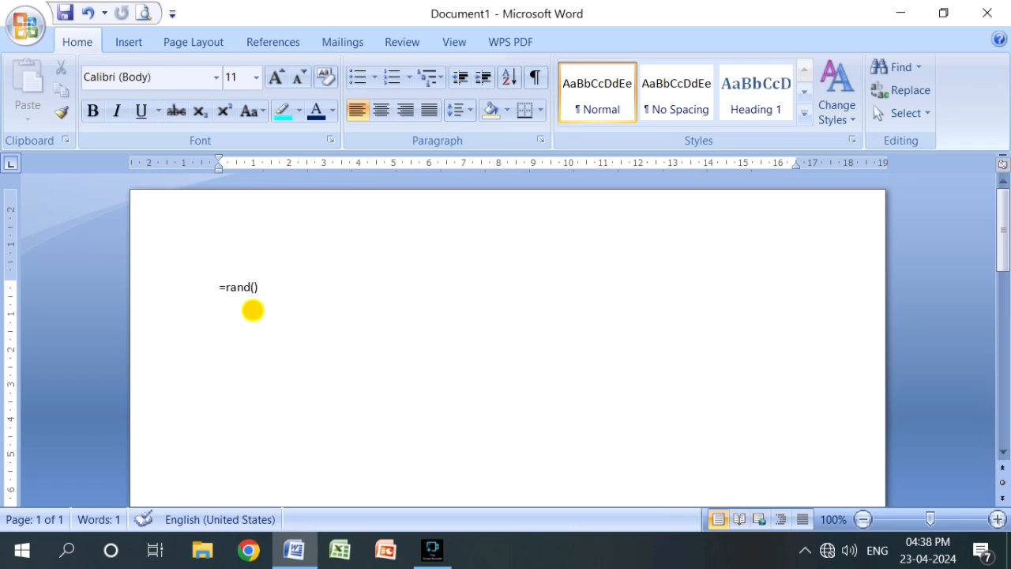
pyautogui.press('Return')
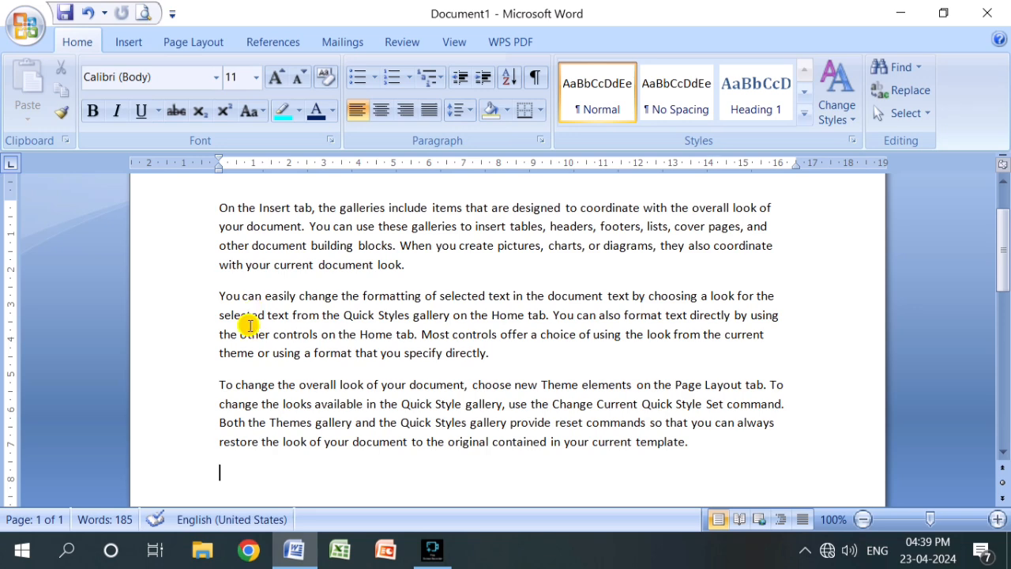
pyautogui.moveTo(219, 296); pyautogui.dragTo(735, 449)
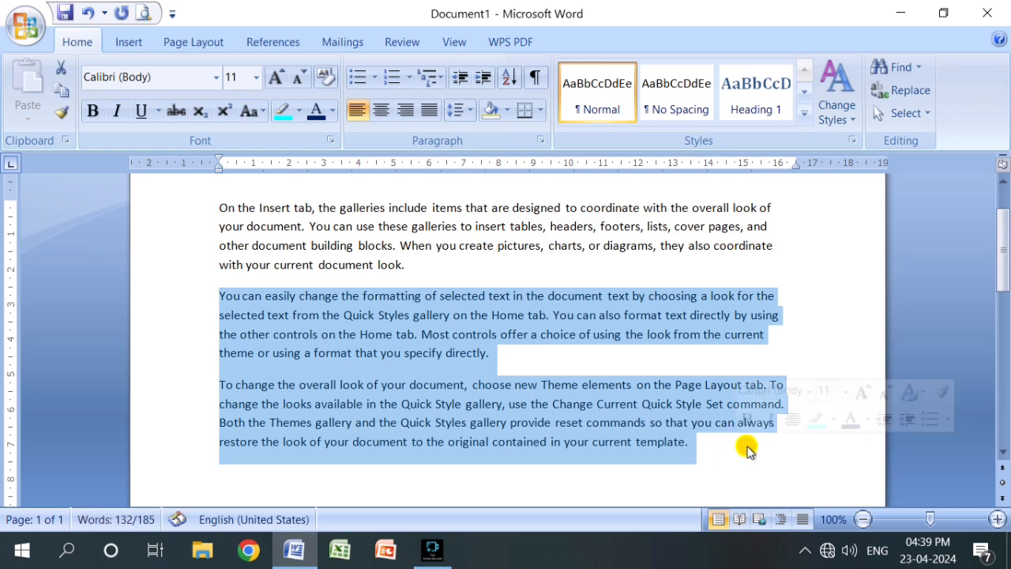
pyautogui.press('Delete')
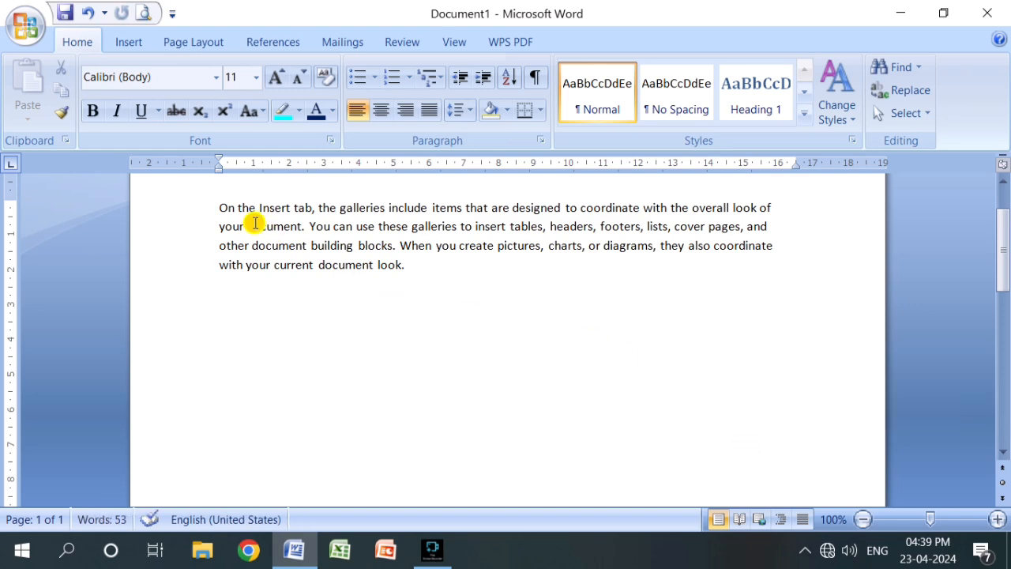
pyautogui.click(219, 208)
pyautogui.moveTo(219, 208); pyautogui.dragTo(447, 266)
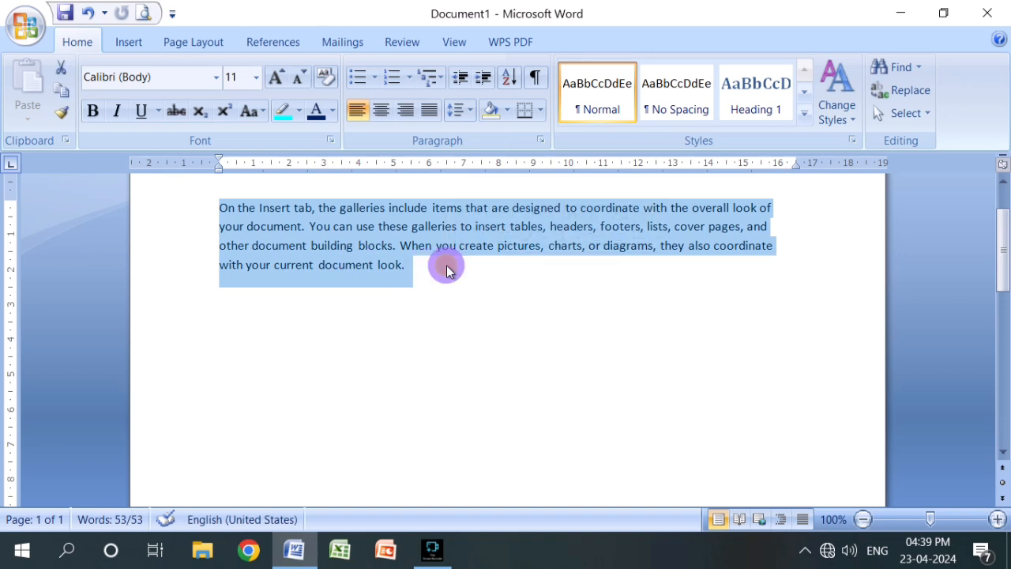
pyautogui.click(445, 273)
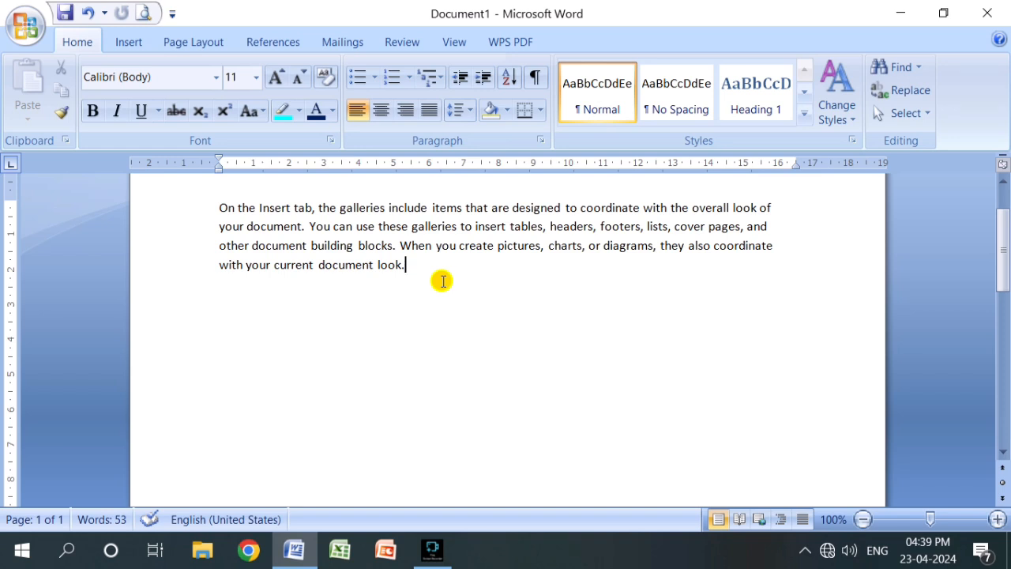
# Step: Make all the text in the document bold and remove the bold formatting again
pyautogui.hotkey('ctrl', 'a')
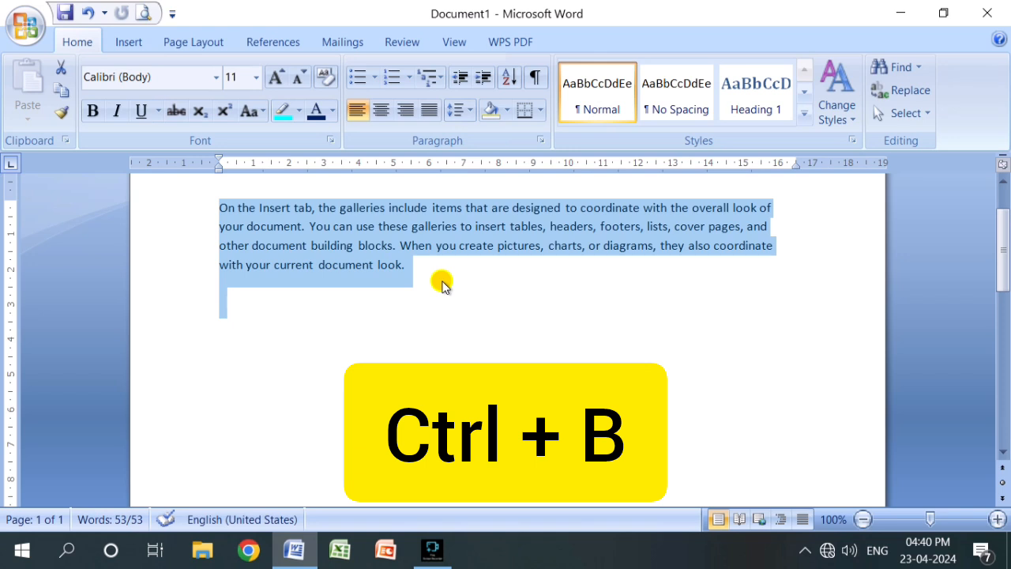
pyautogui.hotkey('ctrl', 'b')
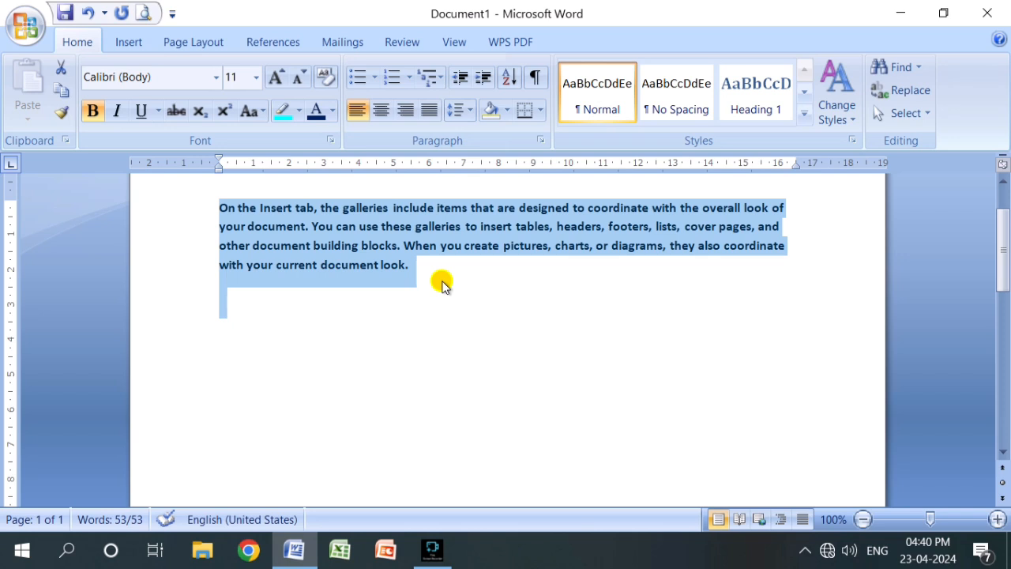
pyautogui.hotkey('ctrl', 'b')
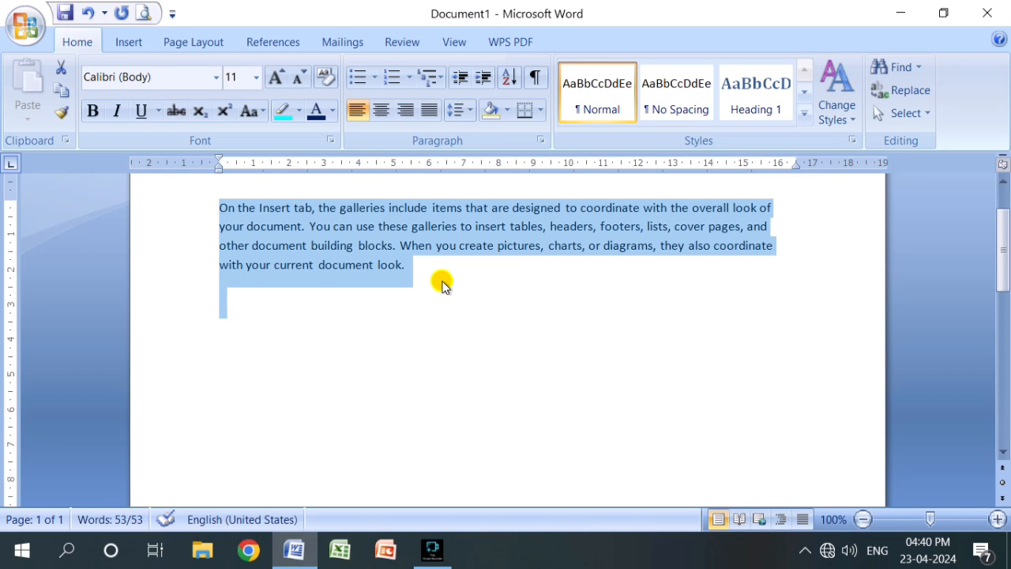
# Step: Copy all the document's text and paste it on the empty line below the paragraph
pyautogui.hotkey('ctrl', 'c')
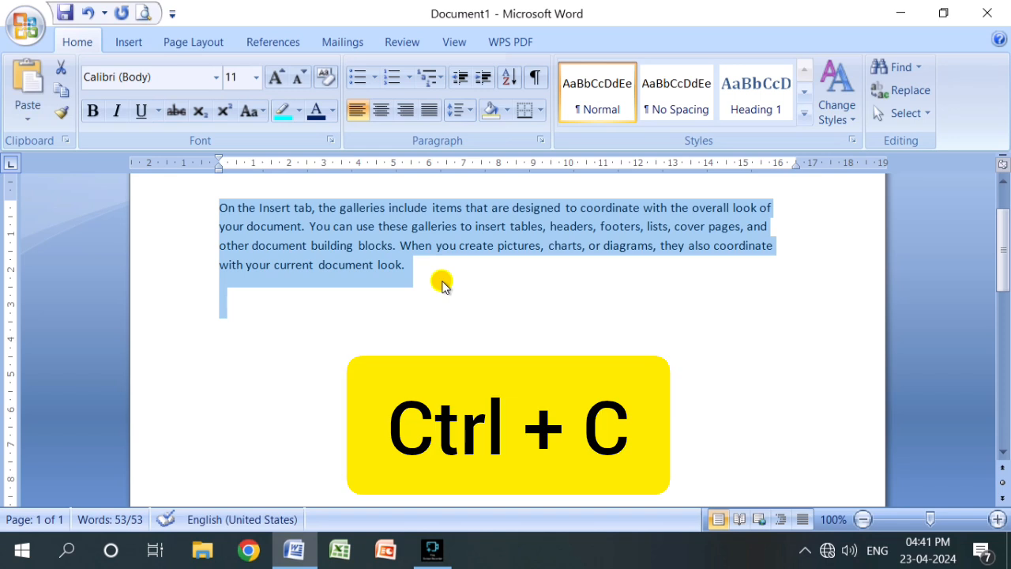
pyautogui.click(443, 285)
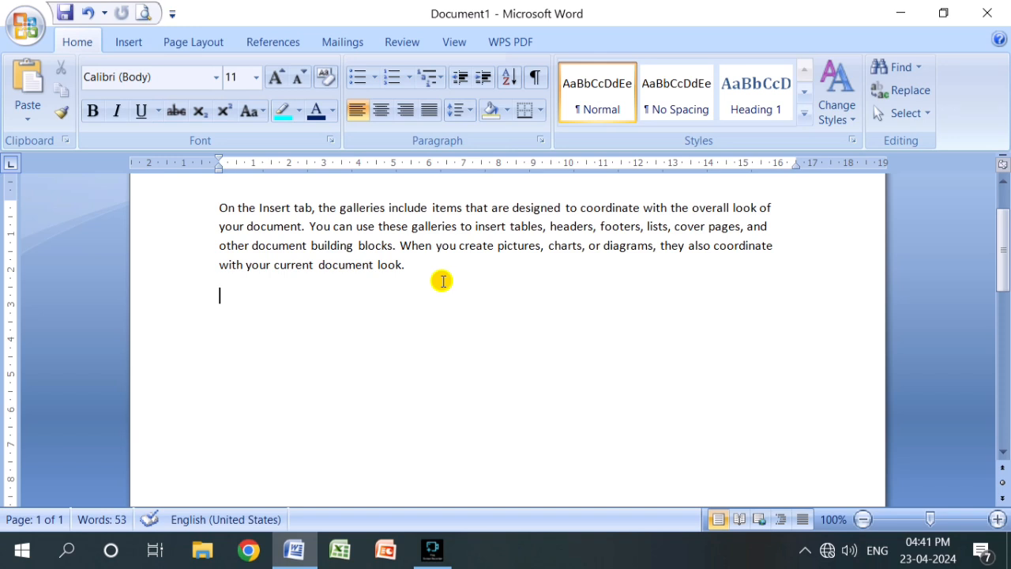
pyautogui.click(219, 299)
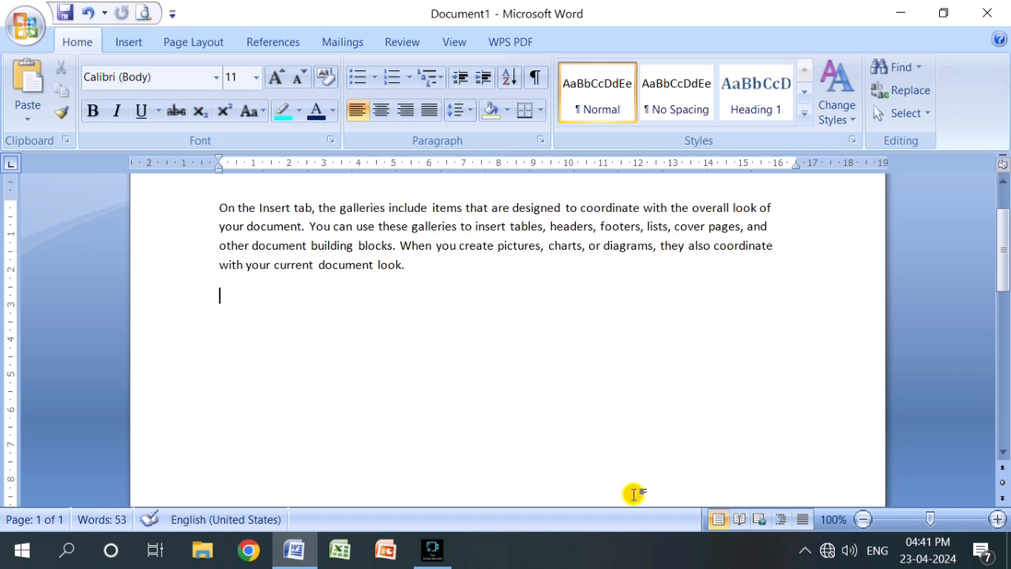
pyautogui.hotkey('ctrl', 'v')
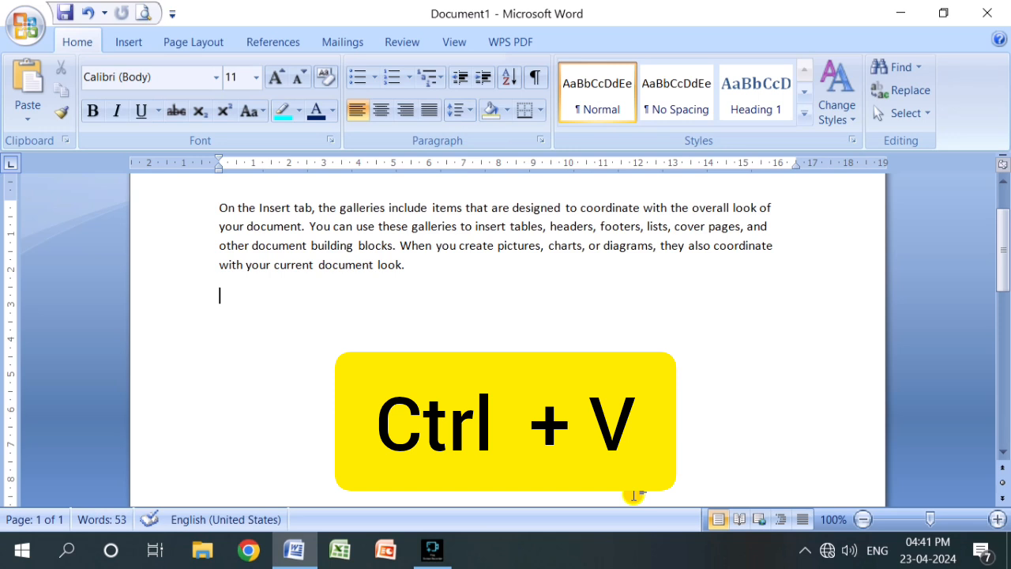
pyautogui.hotkey('ctrl', 'v')
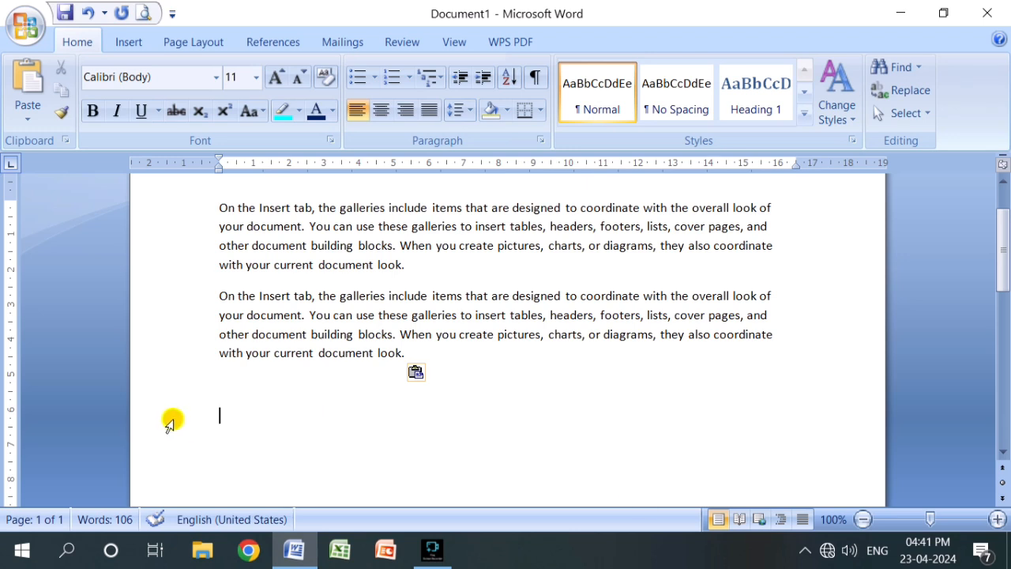
# Step: Cut the pasted duplicate paragraph out of the document
pyautogui.moveTo(219, 298); pyautogui.dragTo(433, 359)
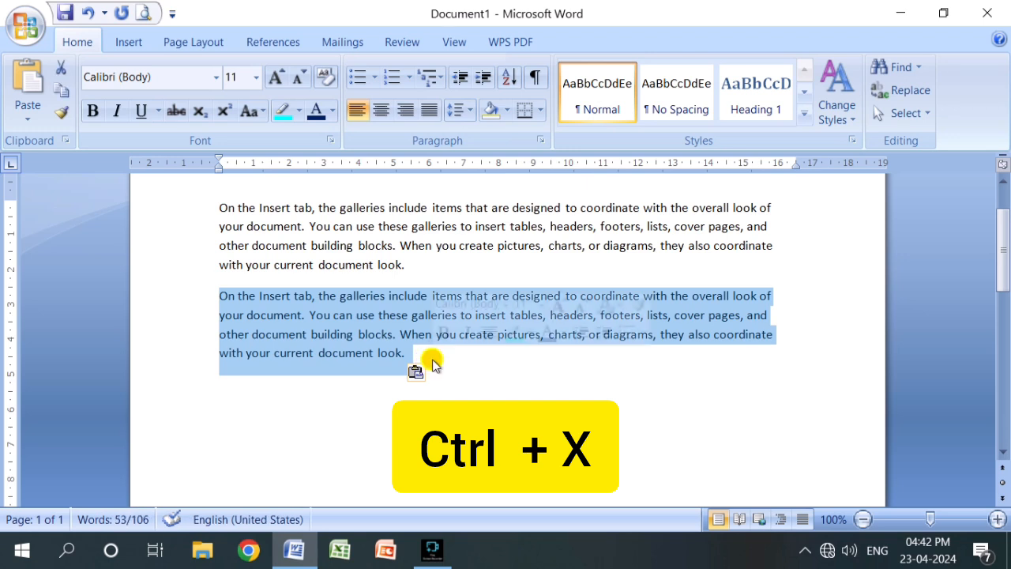
pyautogui.hotkey('ctrl', 'x')
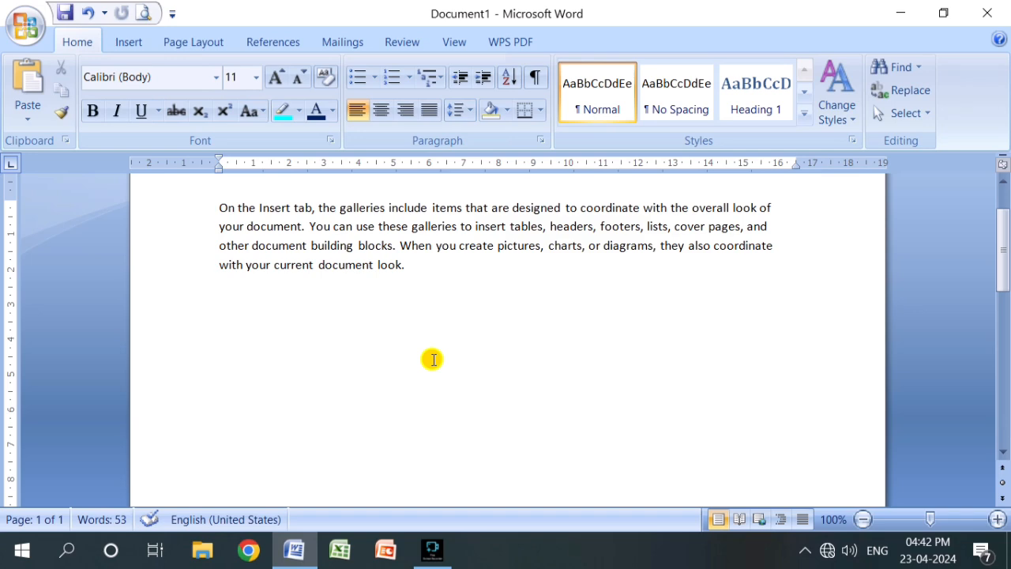
# Step: Select the remaining paragraph and choose Arial Black as its Latin text font in the Font dialog
pyautogui.hotkey('ctrl', 'd')
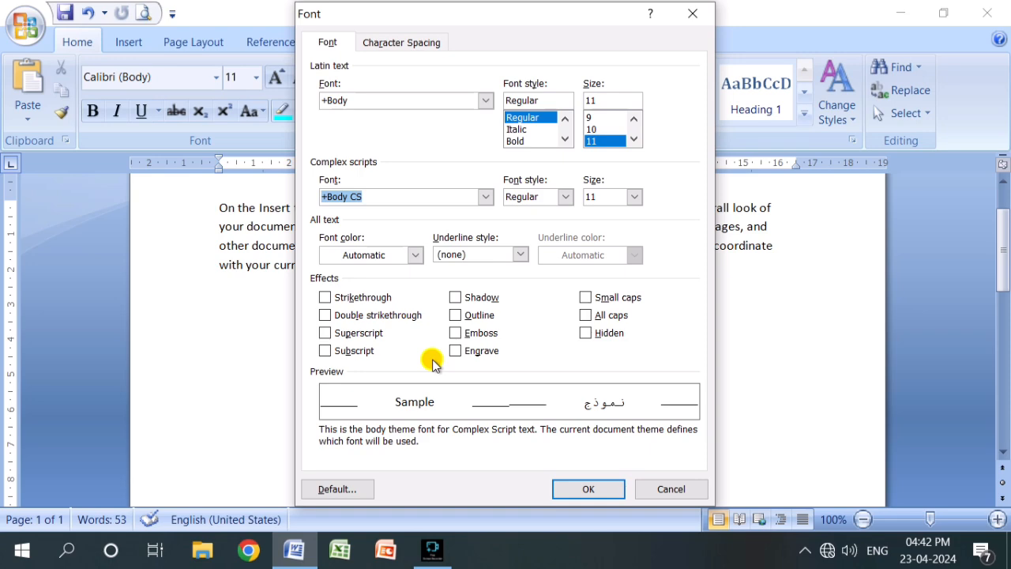
pyautogui.click(693, 13)
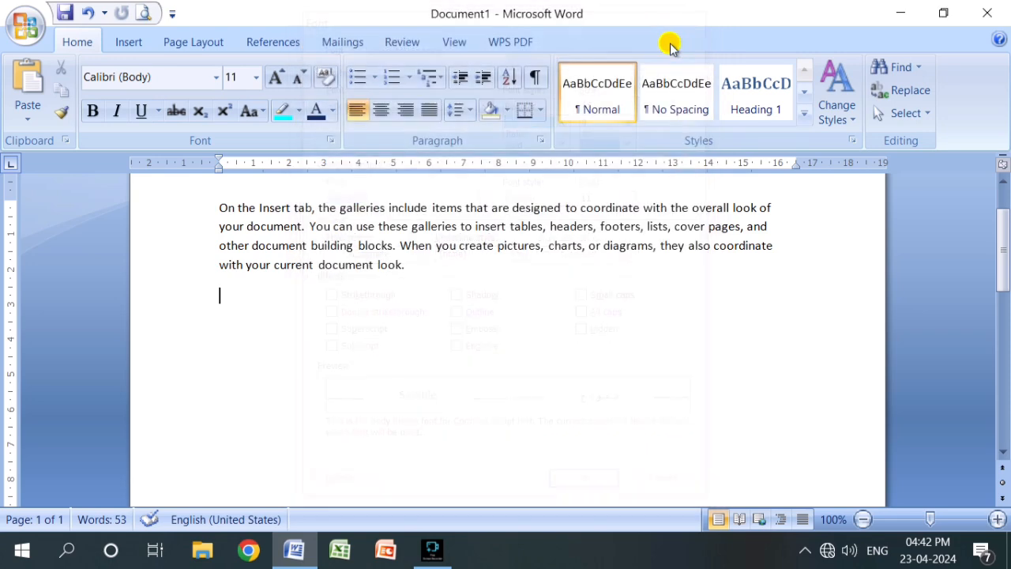
pyautogui.click(222, 205)
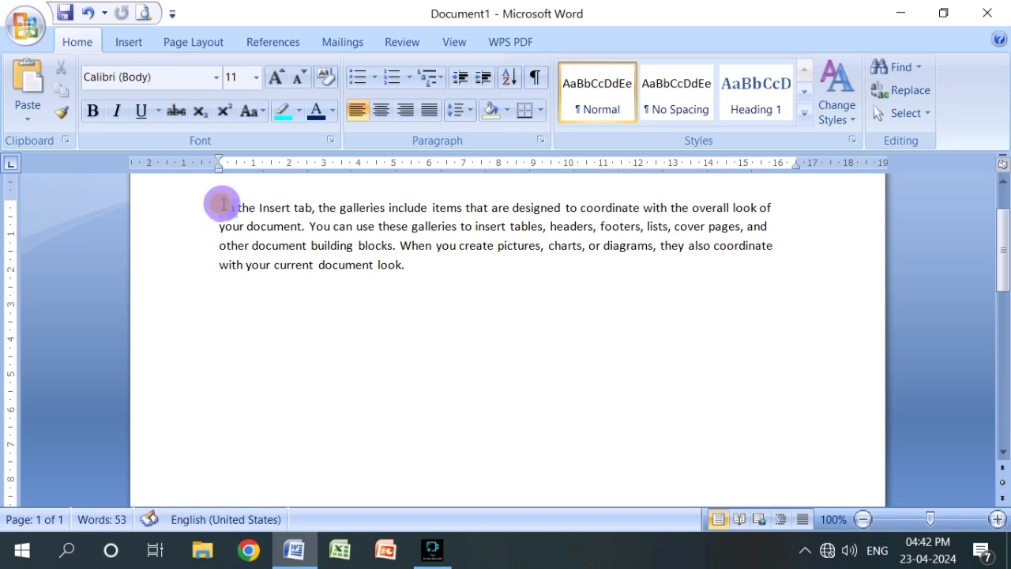
pyautogui.moveTo(223, 205); pyautogui.dragTo(440, 271)
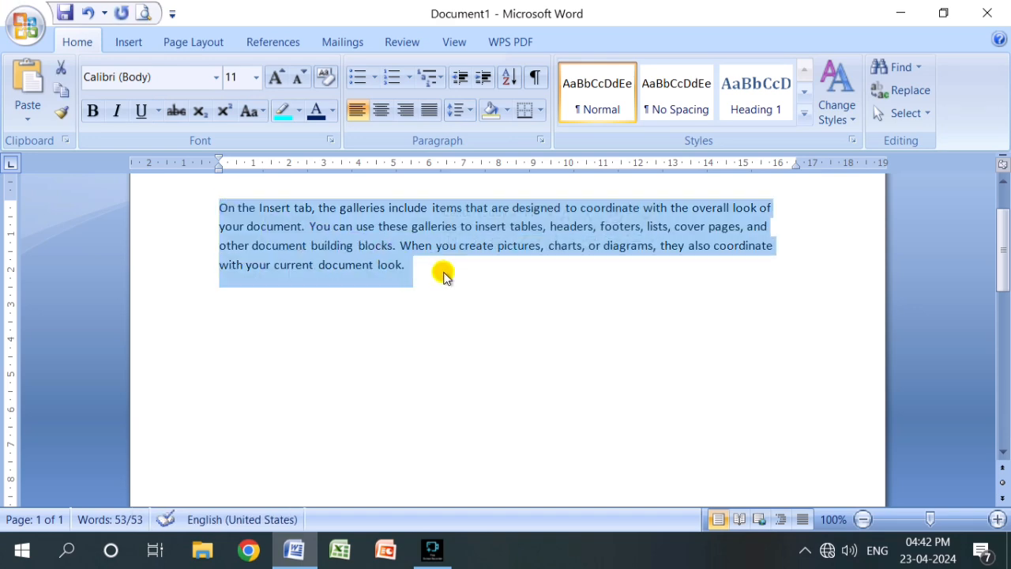
pyautogui.hotkey('ctrl', 'd')
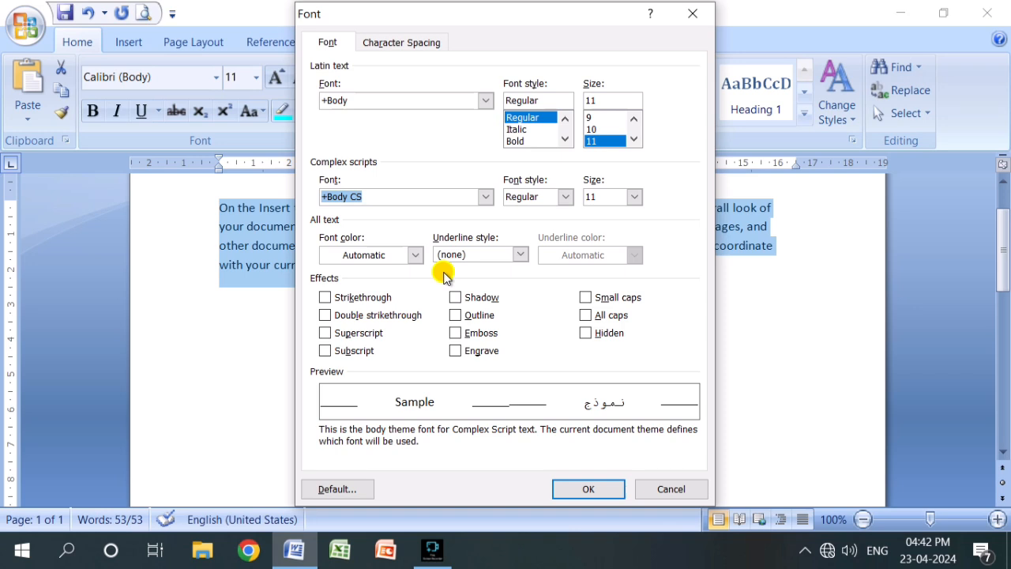
pyautogui.click(485, 103)
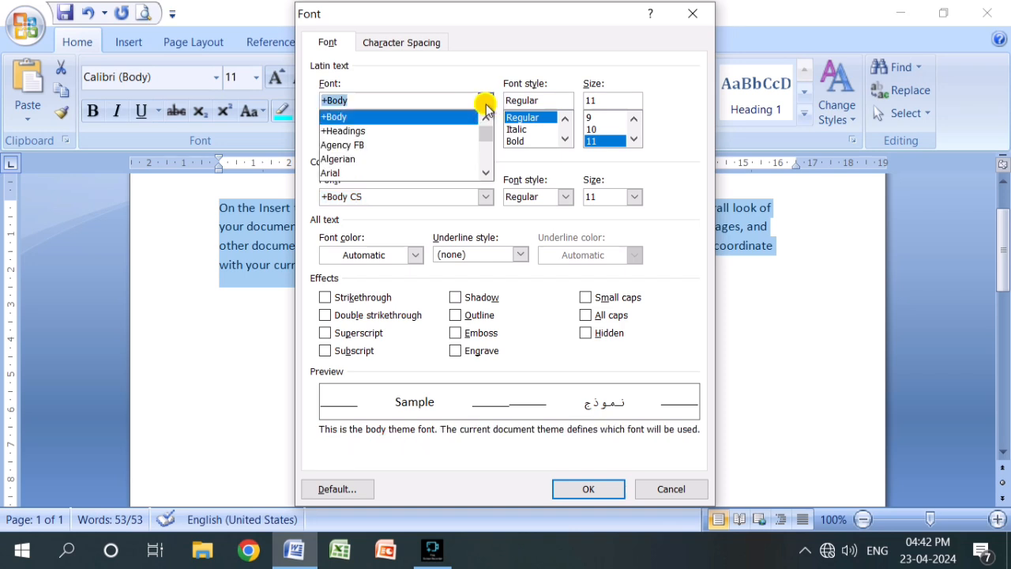
pyautogui.click(488, 170)
pyautogui.click(489, 170)
pyautogui.click(488, 170)
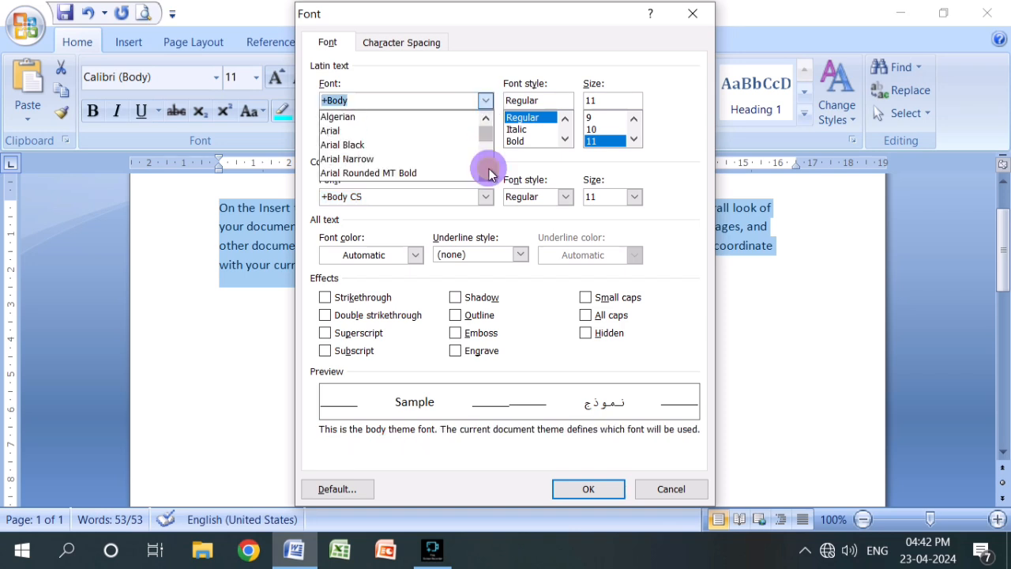
pyautogui.click(361, 146)
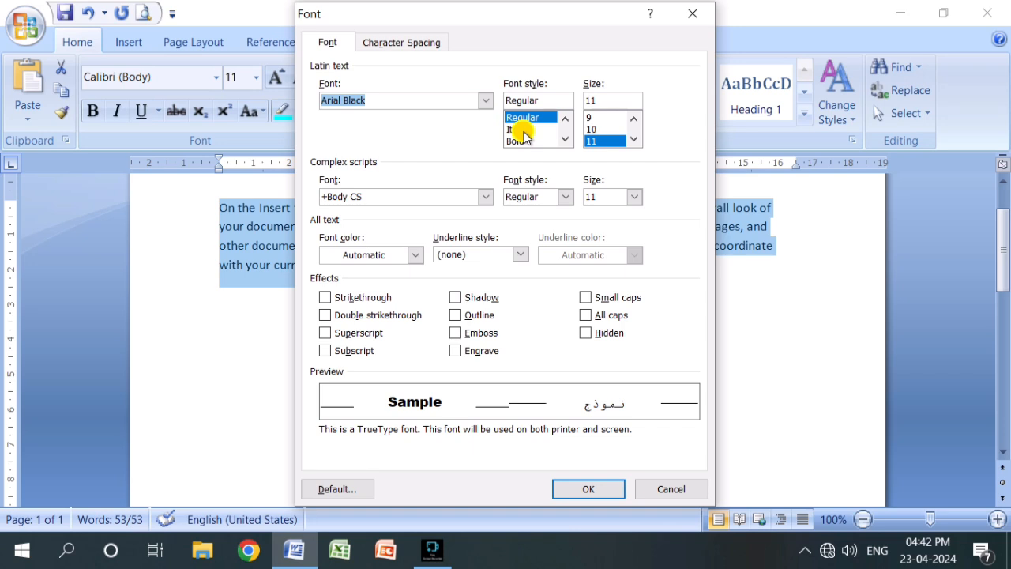
# Step: Set the font style to Italic and the size to 14, and apply the font settings to the selected paragraph
pyautogui.click(524, 130)
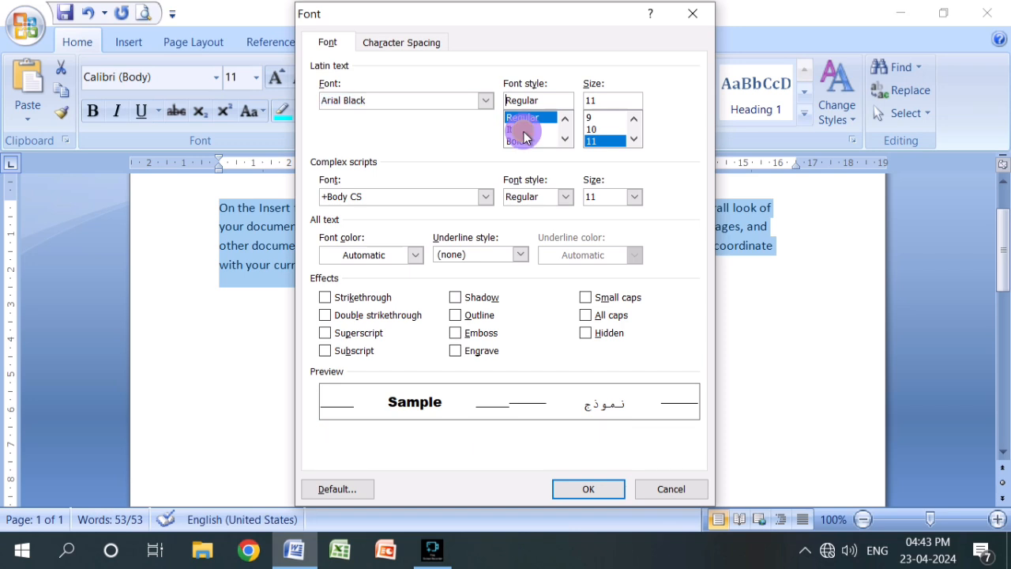
pyautogui.click(635, 139)
pyautogui.click(634, 139)
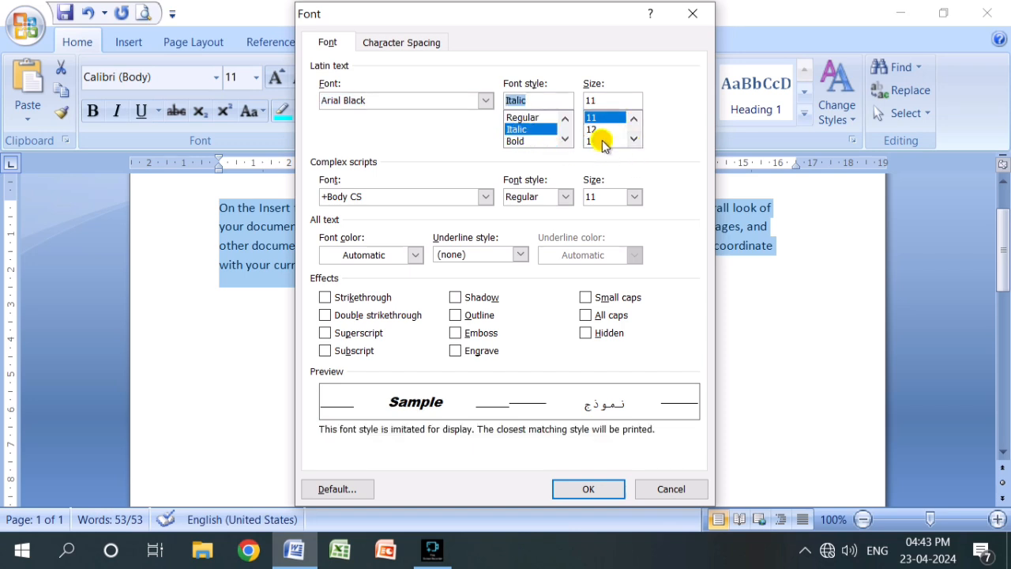
pyautogui.click(603, 141)
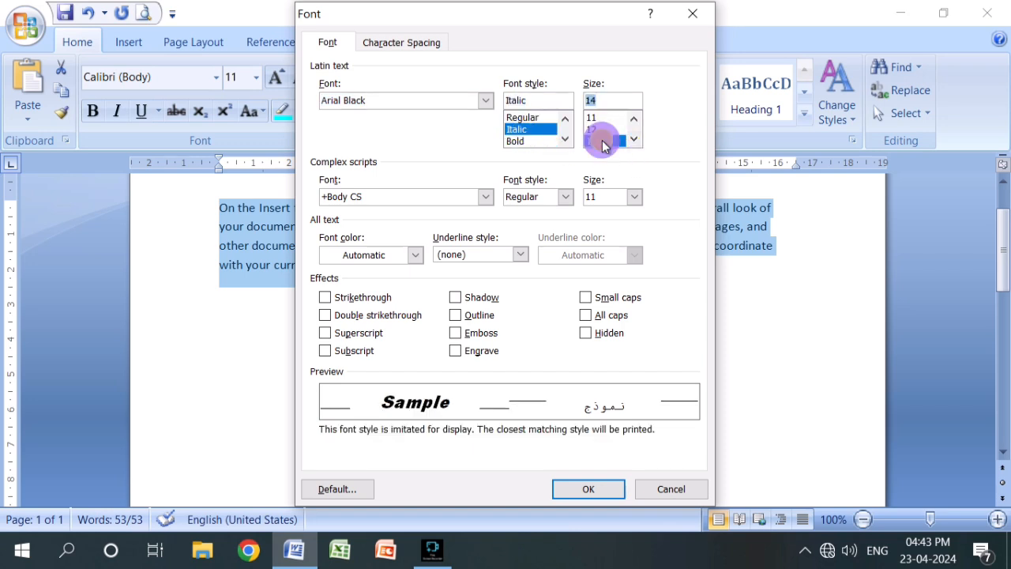
pyautogui.click(673, 139)
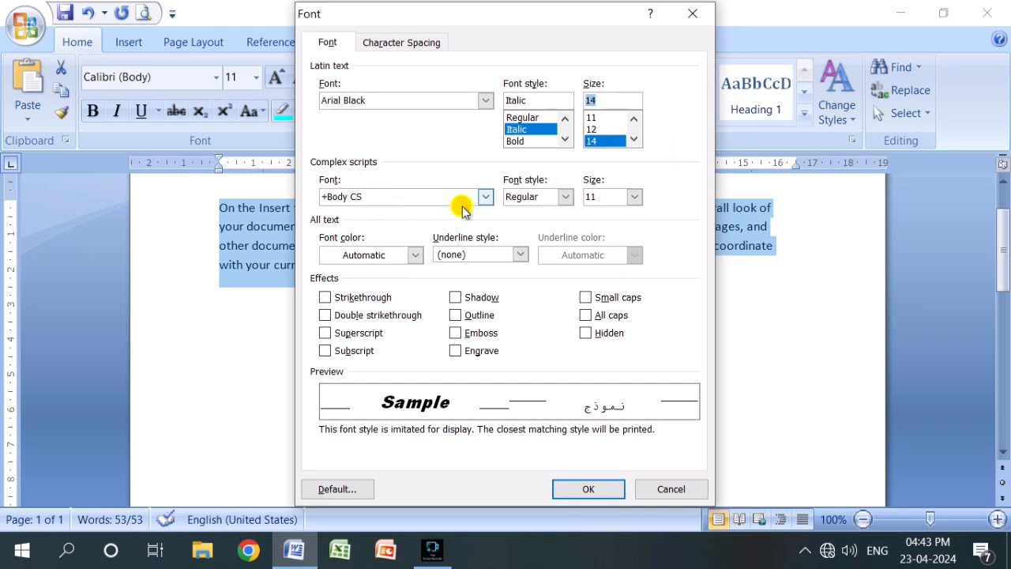
pyautogui.click(604, 488)
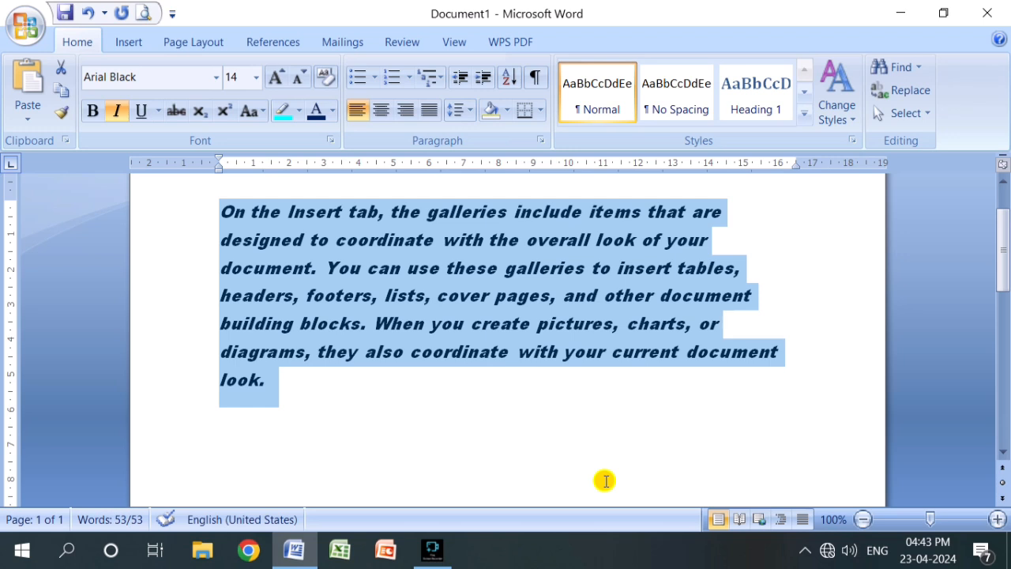
# Step: Undo and redo the paragraph's font formatting twice, finishing with one more undo
pyautogui.hotkey('ctrl', 'z')
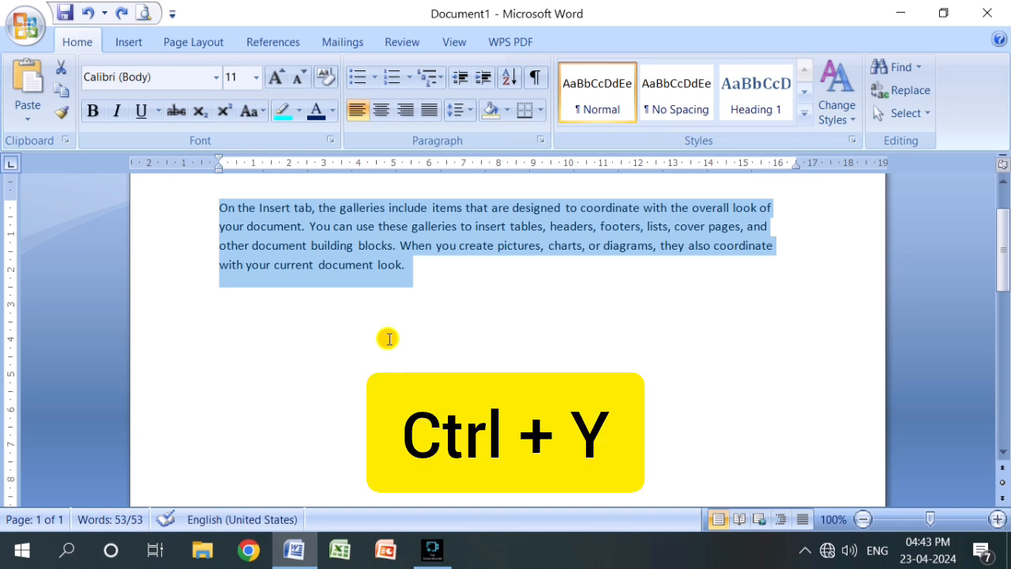
pyautogui.hotkey('ctrl', 'y')
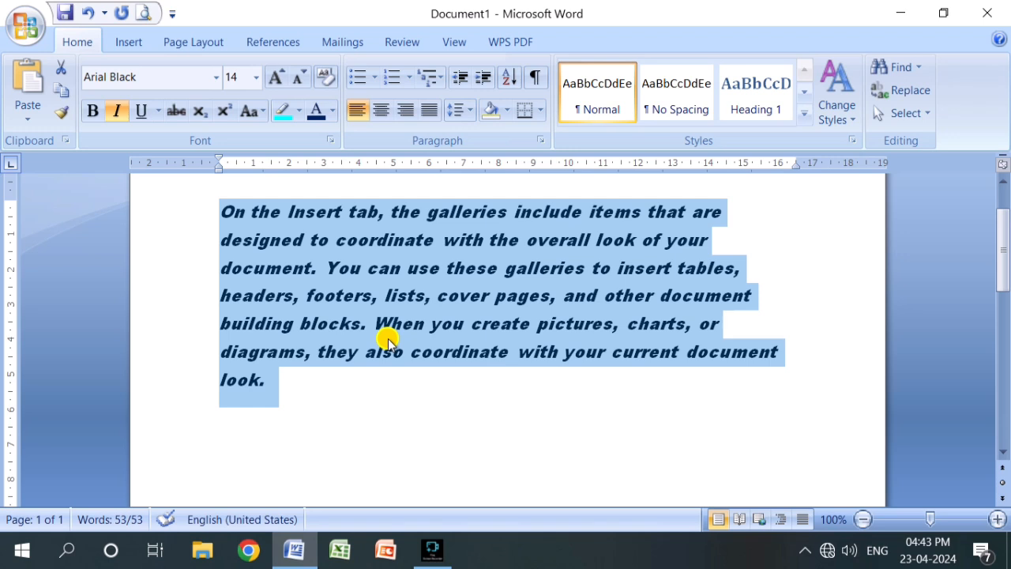
pyautogui.hotkey('ctrl', 'z')
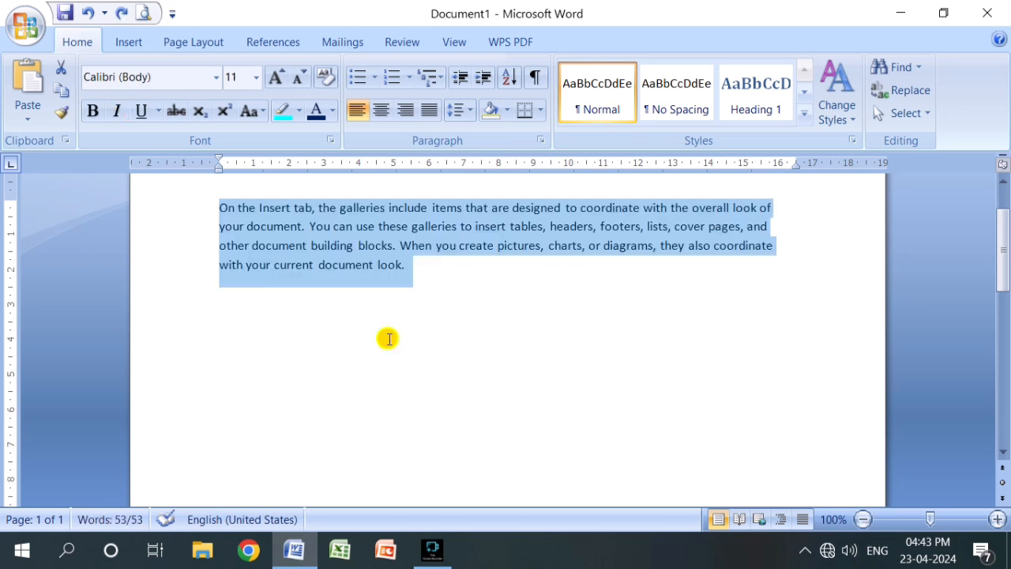
pyautogui.hotkey('ctrl', 'y')
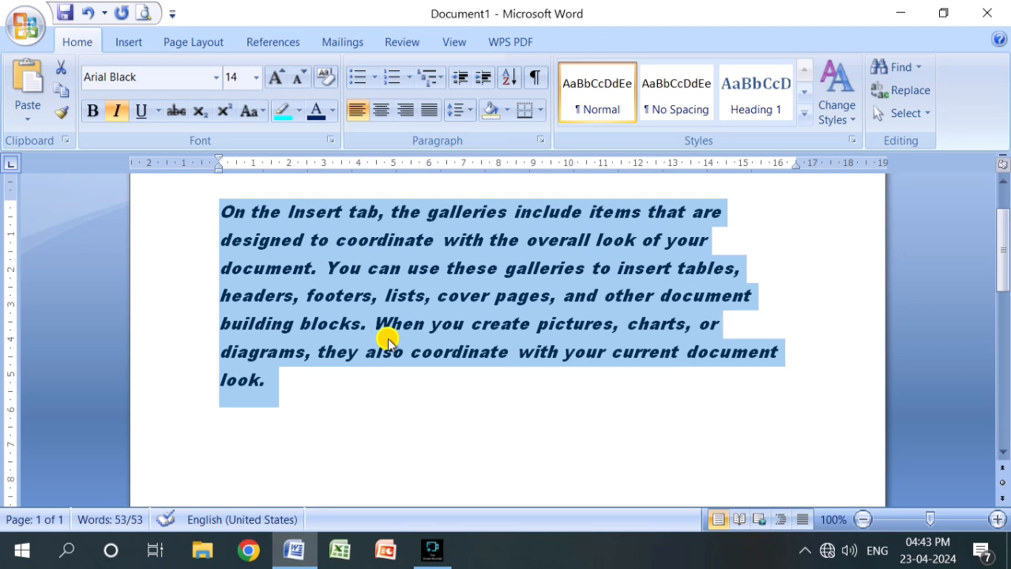
pyautogui.hotkey('ctrl', 'z')
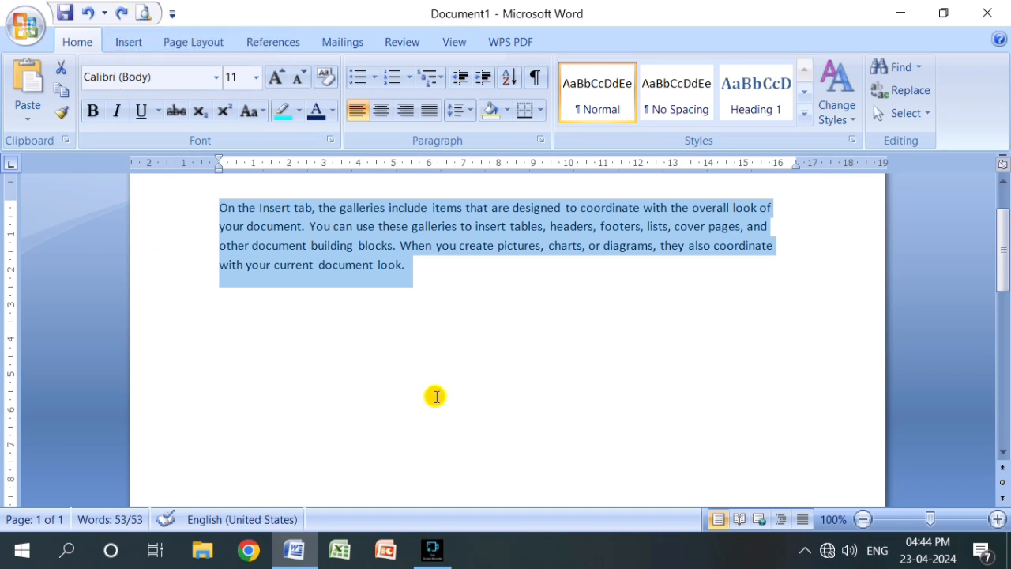
# Step: Open Find and Replace, move the dialog below the paragraph, and view its Replace and Go To options before returning to Find
pyautogui.hotkey('ctrl', 'f')
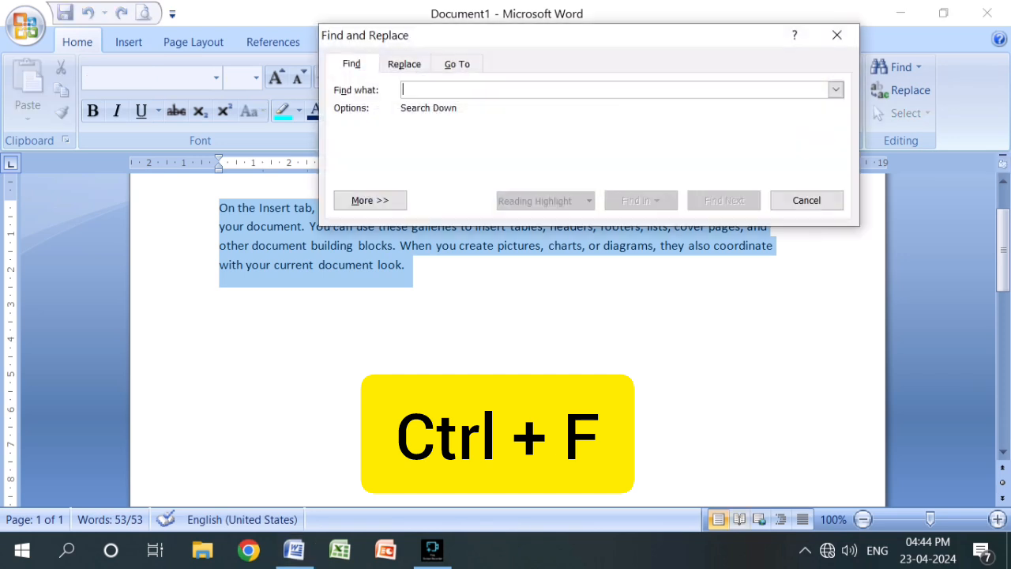
pyautogui.click(660, 43)
pyautogui.moveTo(660, 43); pyautogui.dragTo(557, 304)
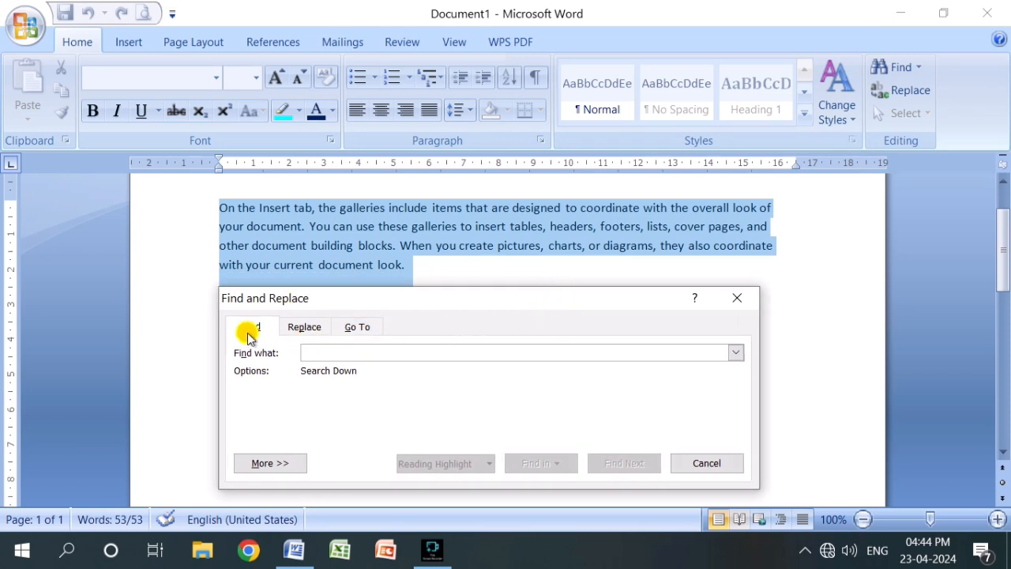
pyautogui.click(310, 330)
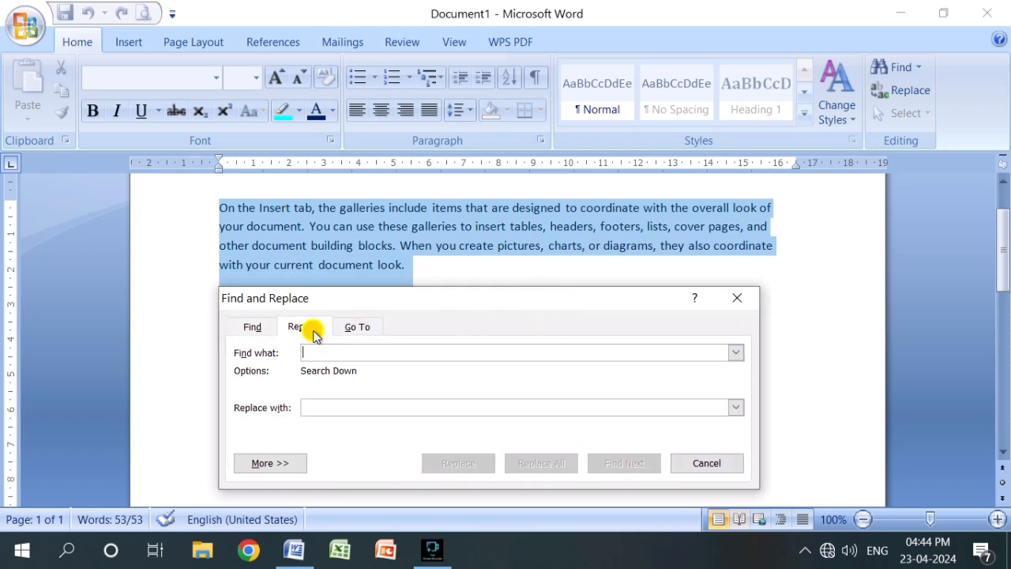
pyautogui.click(374, 329)
pyautogui.click(249, 327)
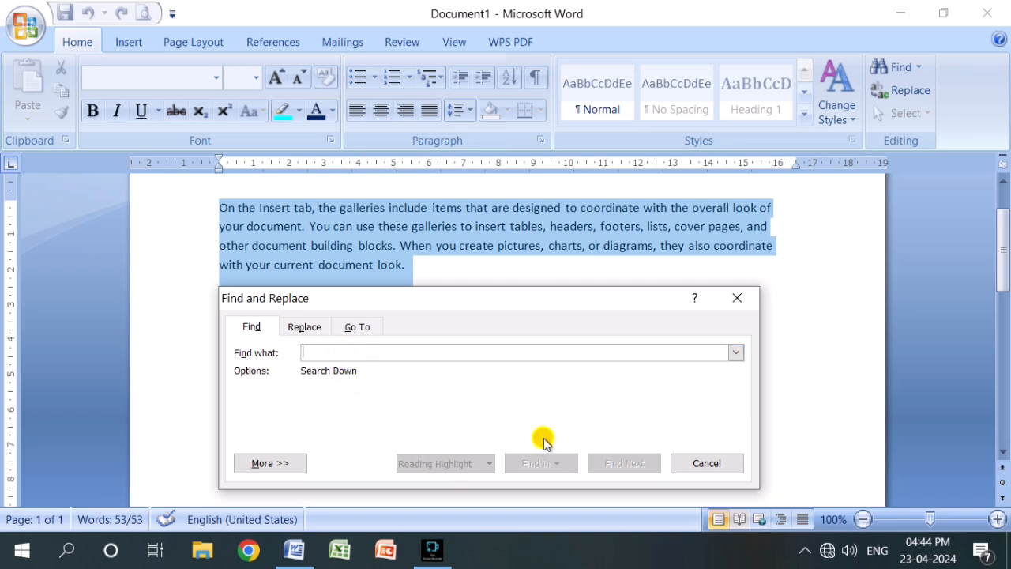
# Step: Find the next occurrence of "document", apply reading highlight to every match, and close the search dialog
pyautogui.write('d')
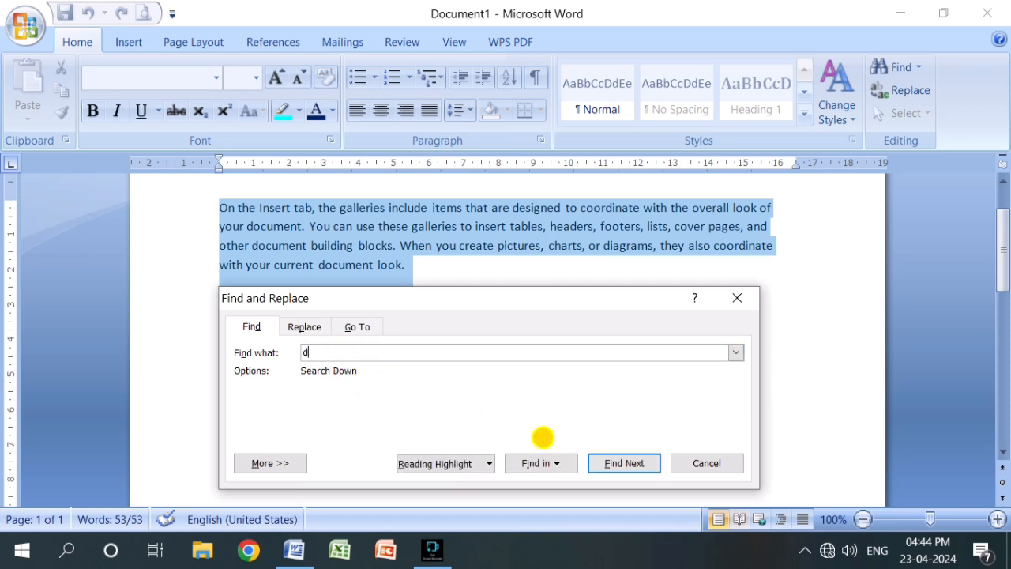
pyautogui.write('ocument')
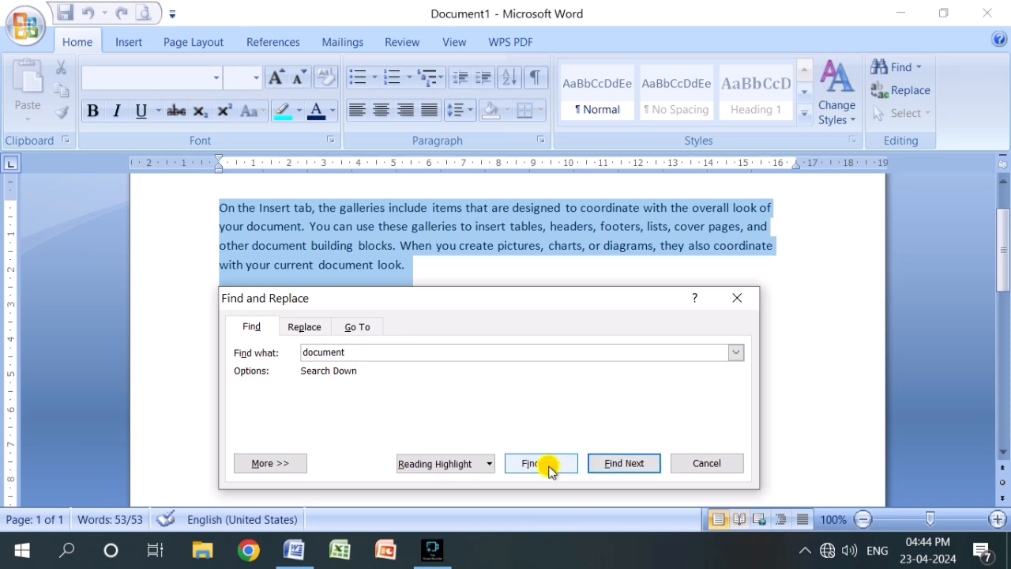
pyautogui.click(625, 464)
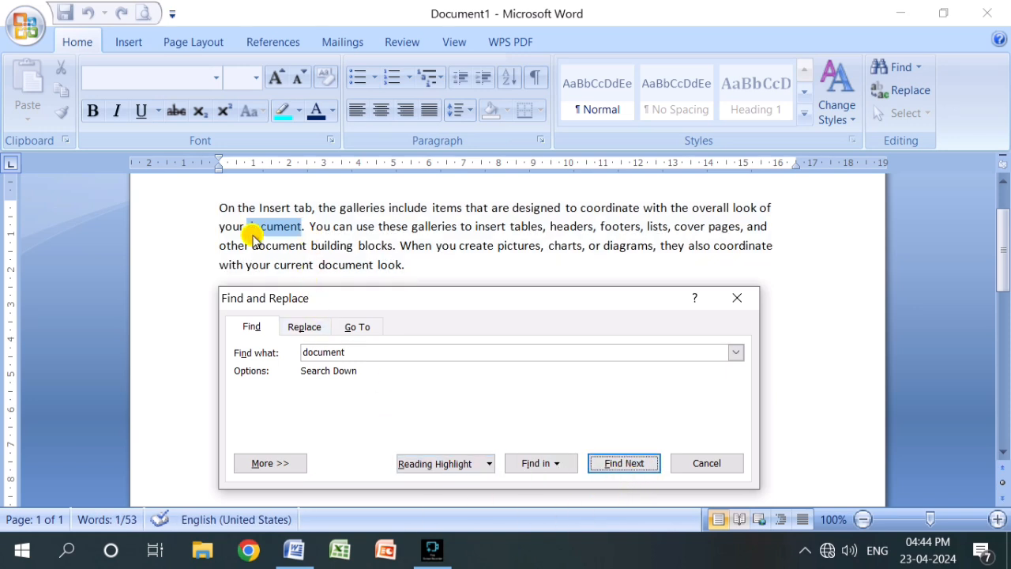
pyautogui.click(429, 471)
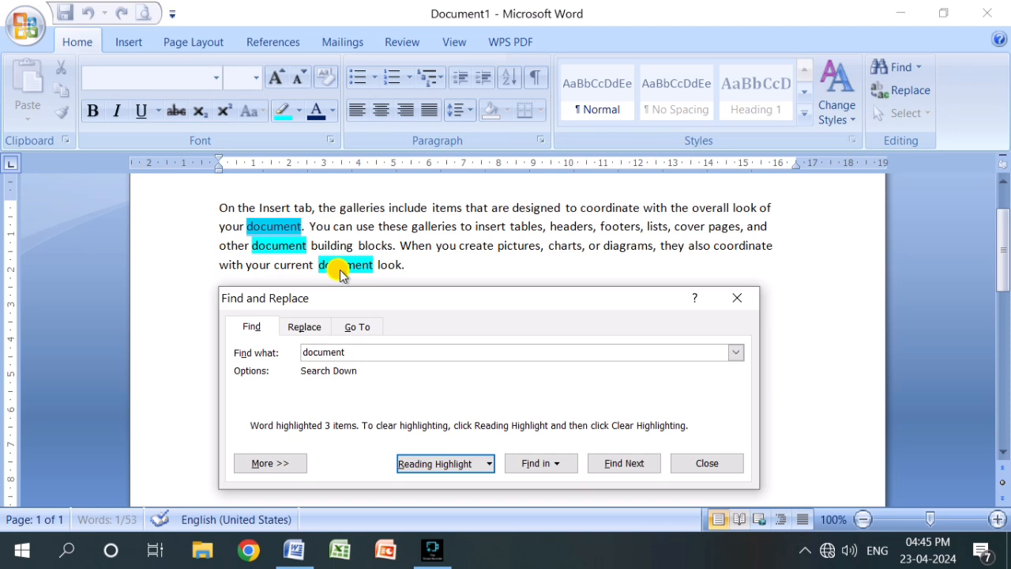
pyautogui.click(706, 465)
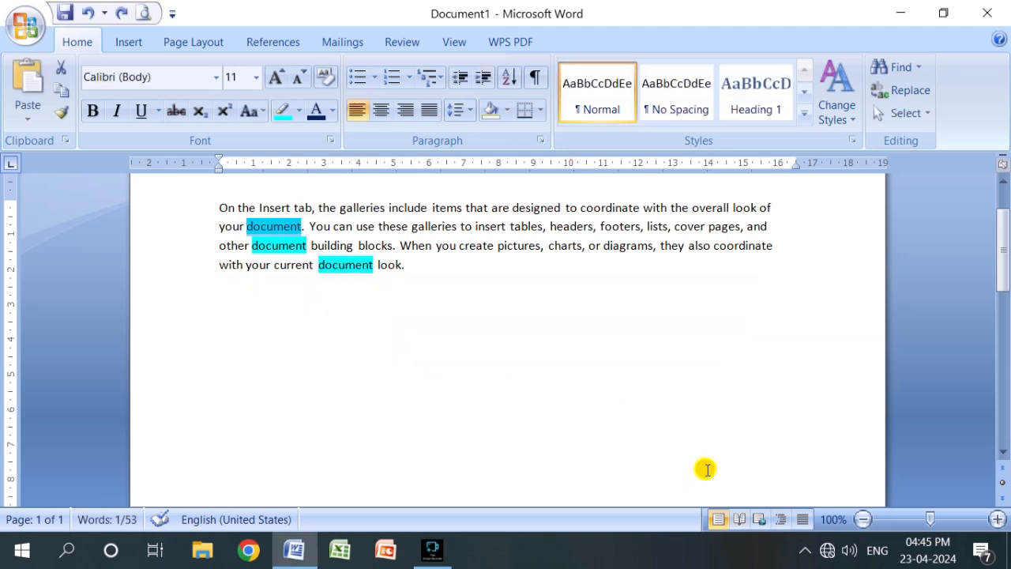
# Step: Undo the last cut and delete the restored duplicate paragraph
pyautogui.hotkey('ctrl', 'z')
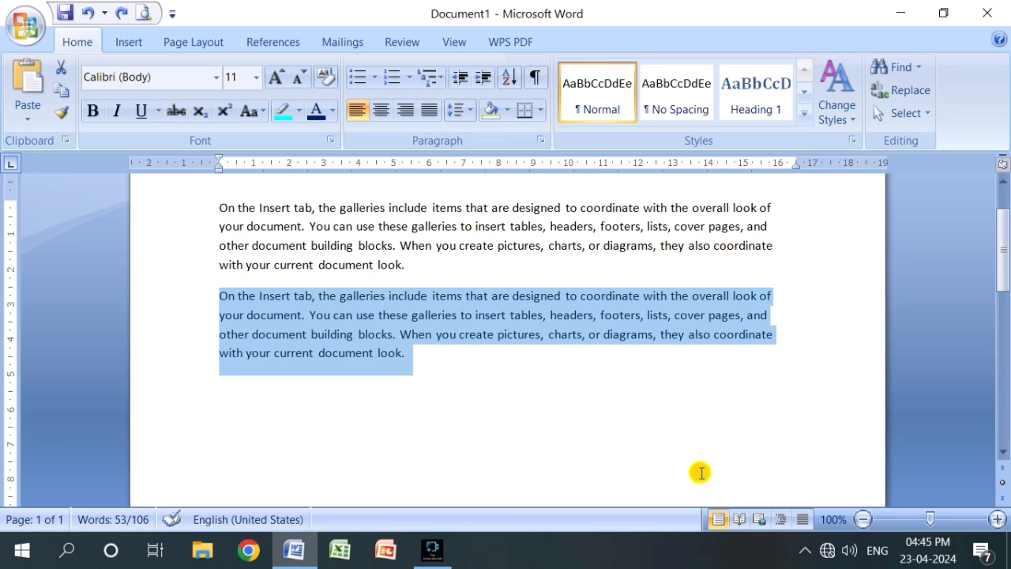
pyautogui.press('Delete')
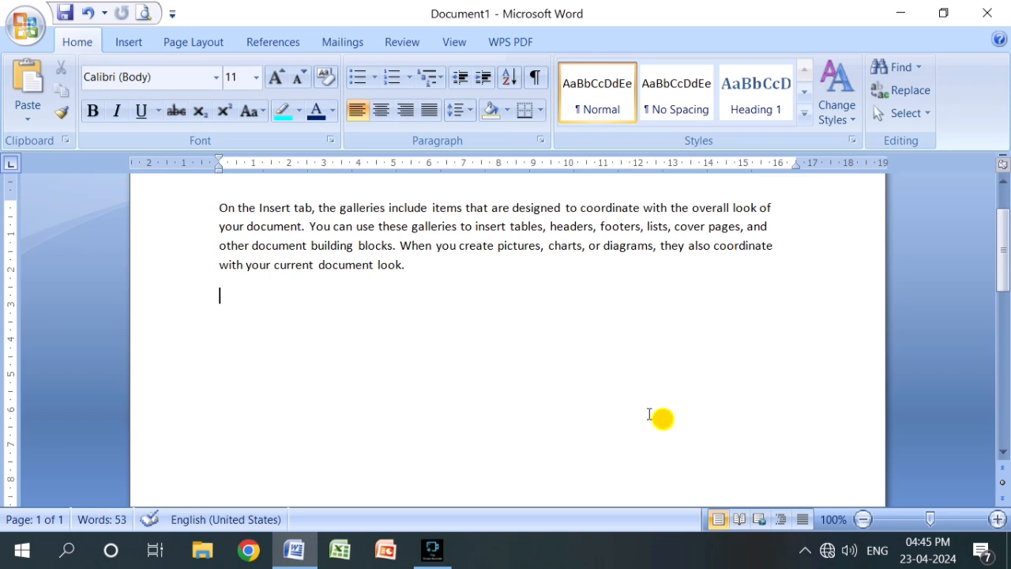
# Step: Select the whole document and alternate its alignment between justified and left twice, finishing left-aligned
pyautogui.hotkey('ctrl', 'a')
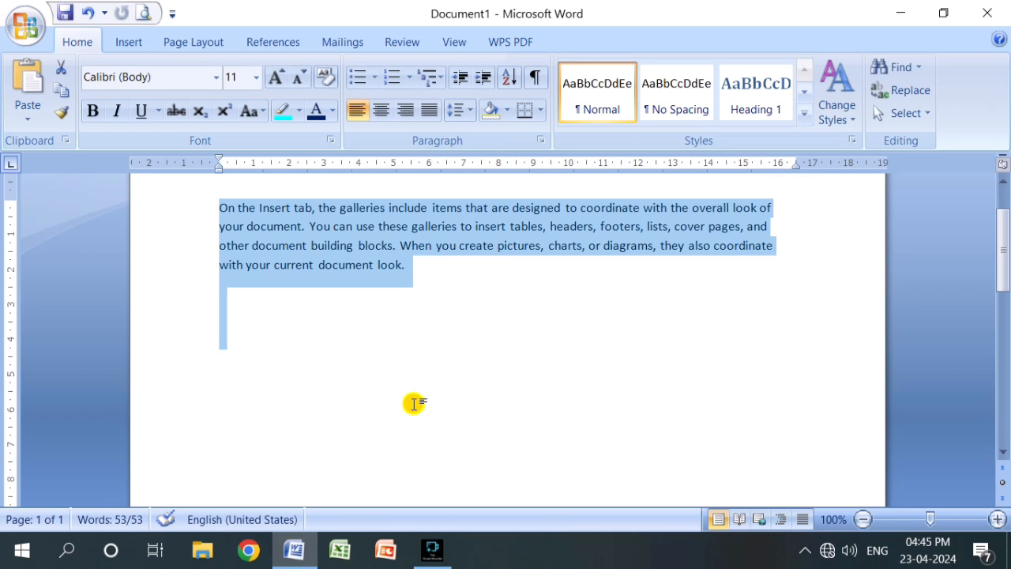
pyautogui.hotkey('ctrl', 'j')
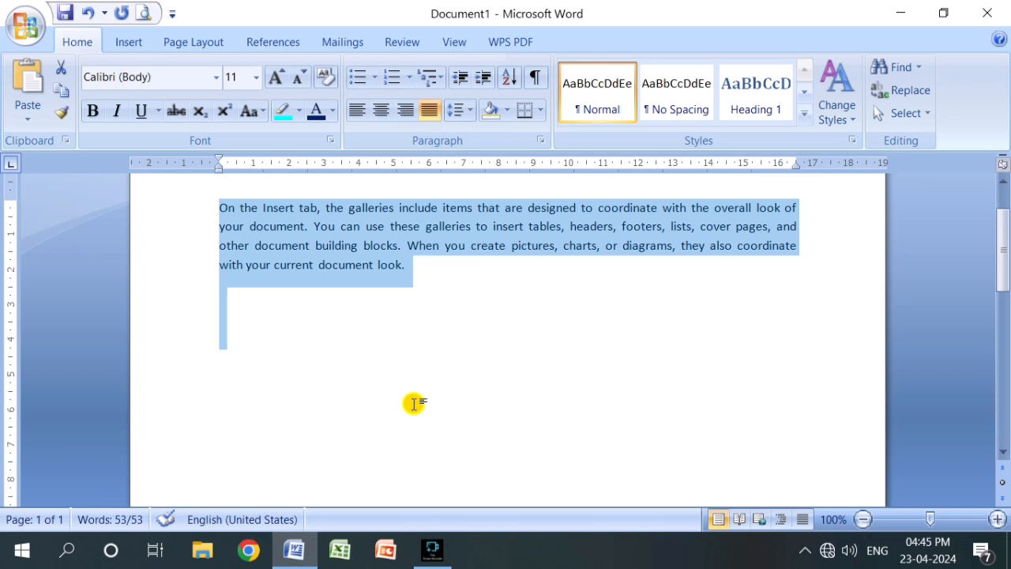
pyautogui.hotkey('ctrl', 'l')
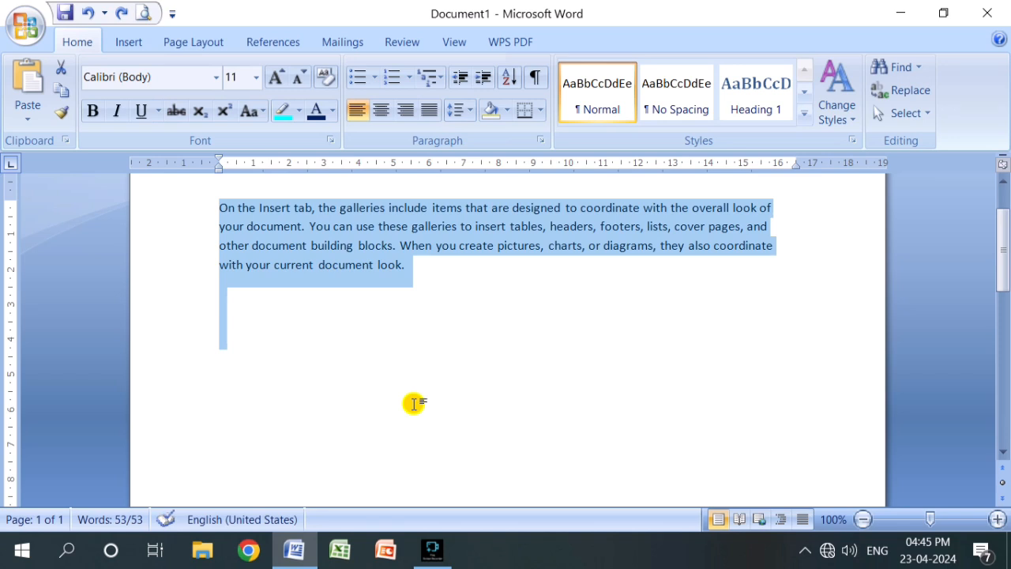
pyautogui.hotkey('ctrl', 'j')
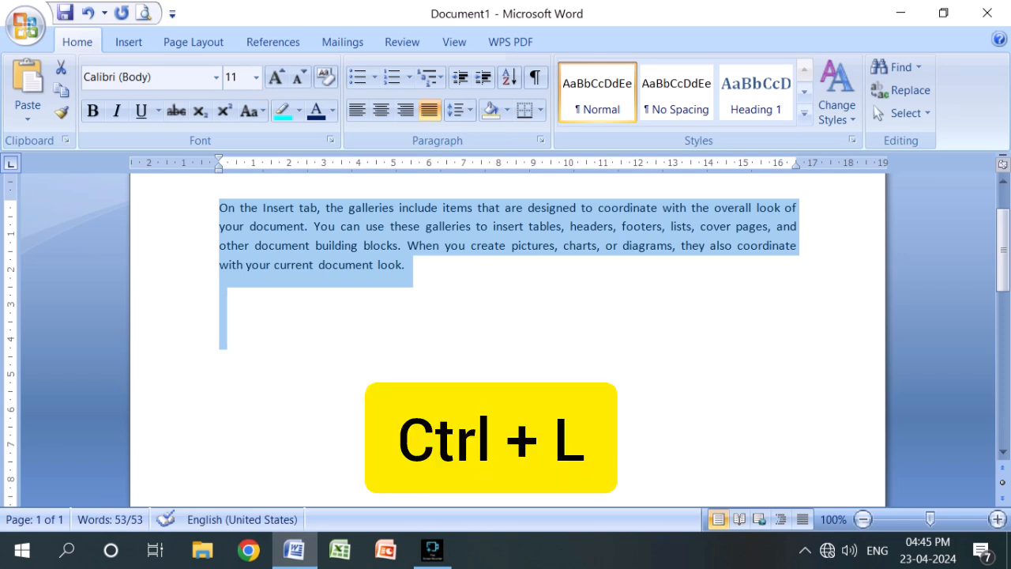
pyautogui.hotkey('ctrl', 'l')
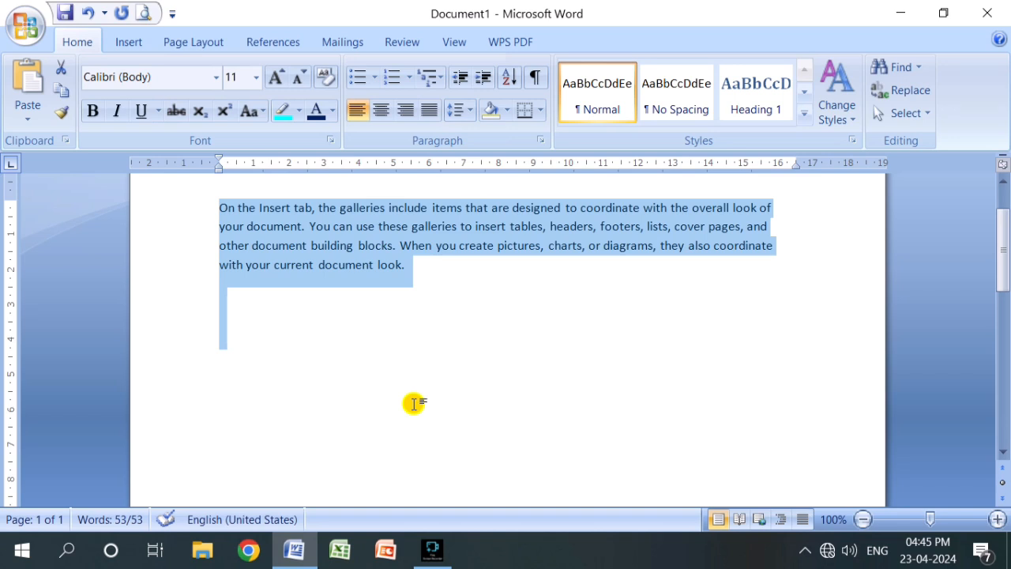
# Step: Align the selected paragraph right, center it, and return it to left alignment
pyautogui.hotkey('ctrl', 'r')
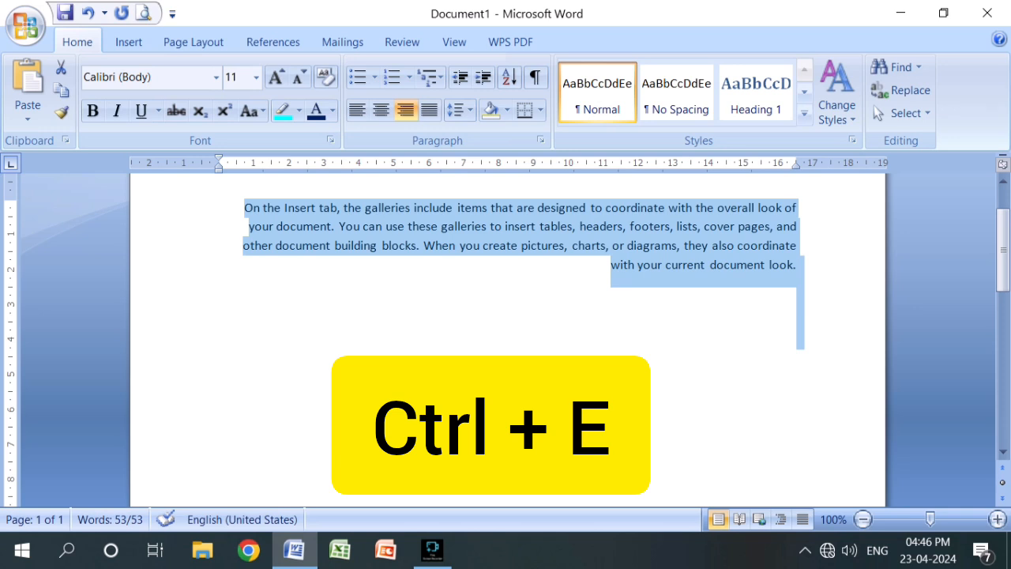
pyautogui.hotkey('ctrl', 'e')
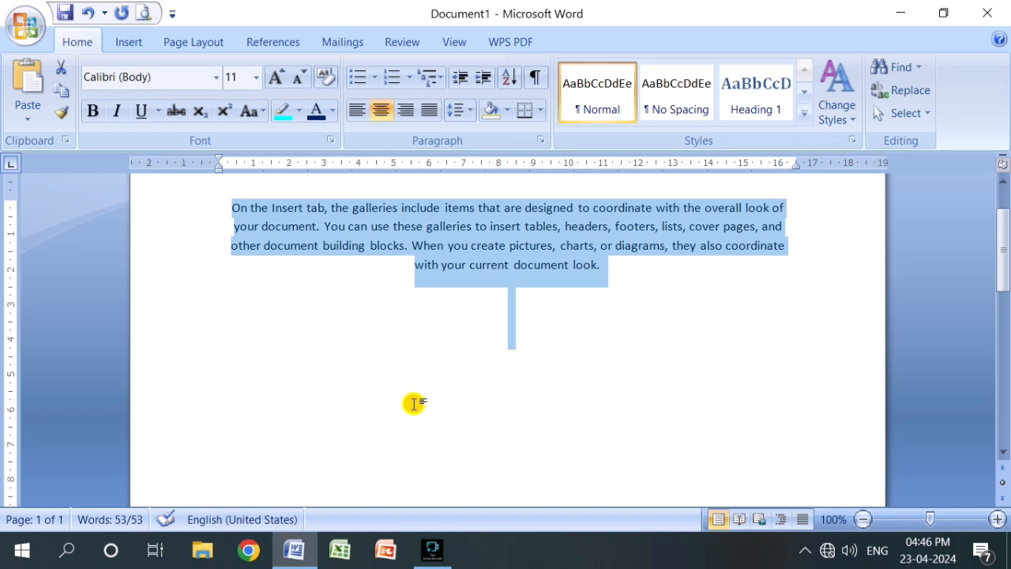
pyautogui.hotkey('ctrl', 'l')
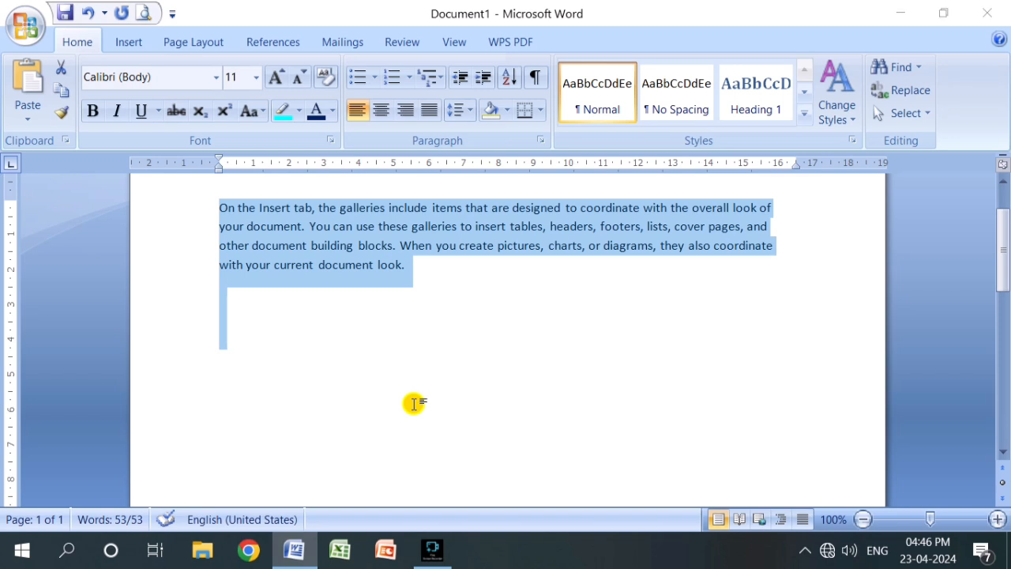
# Step: Examine the Go To targets, including Section, Line and Bookmark, with their entry fields, and close the dialog
pyautogui.hotkey('ctrl', 'g')
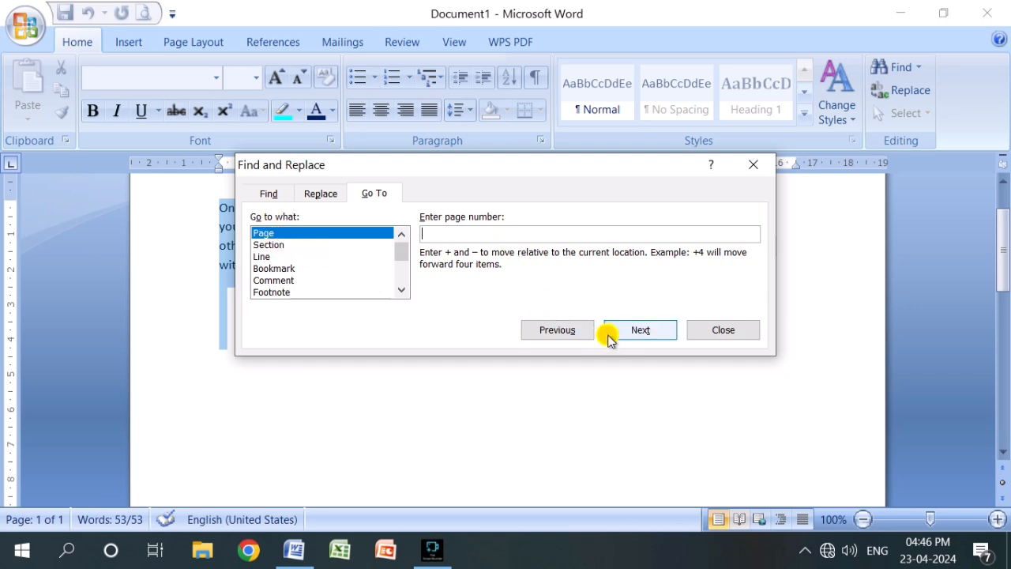
pyautogui.click(267, 246)
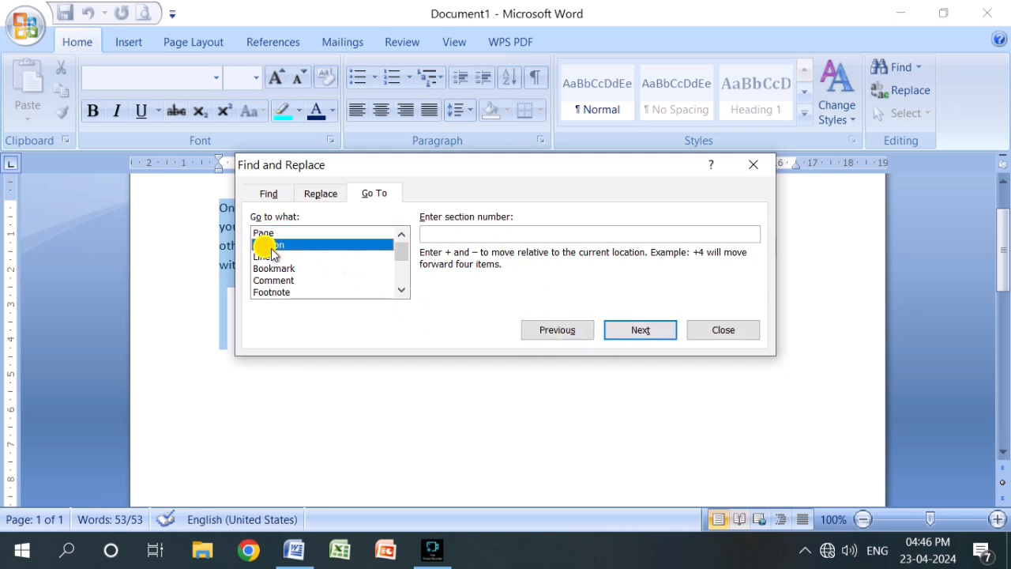
pyautogui.click(510, 233)
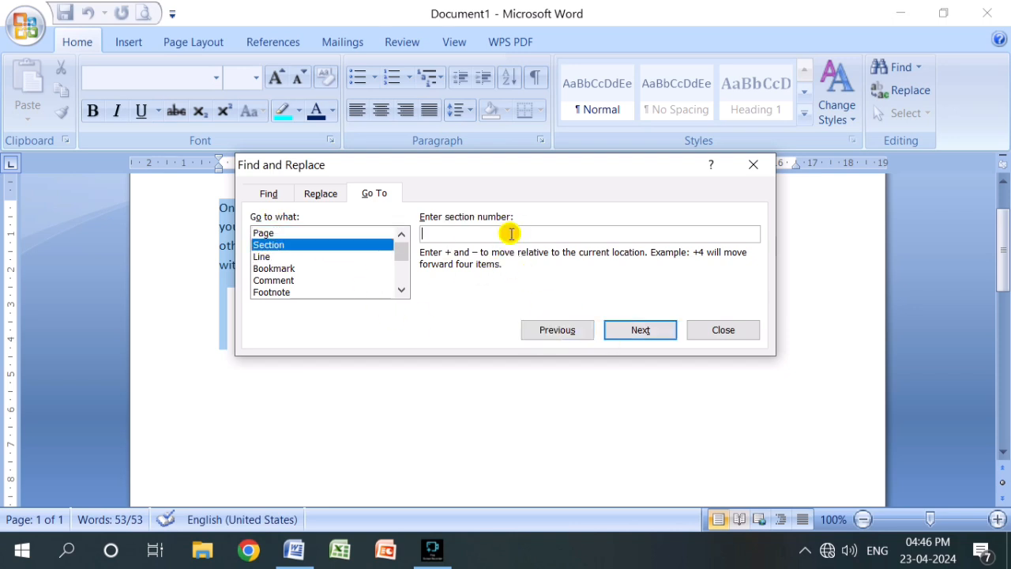
pyautogui.click(261, 257)
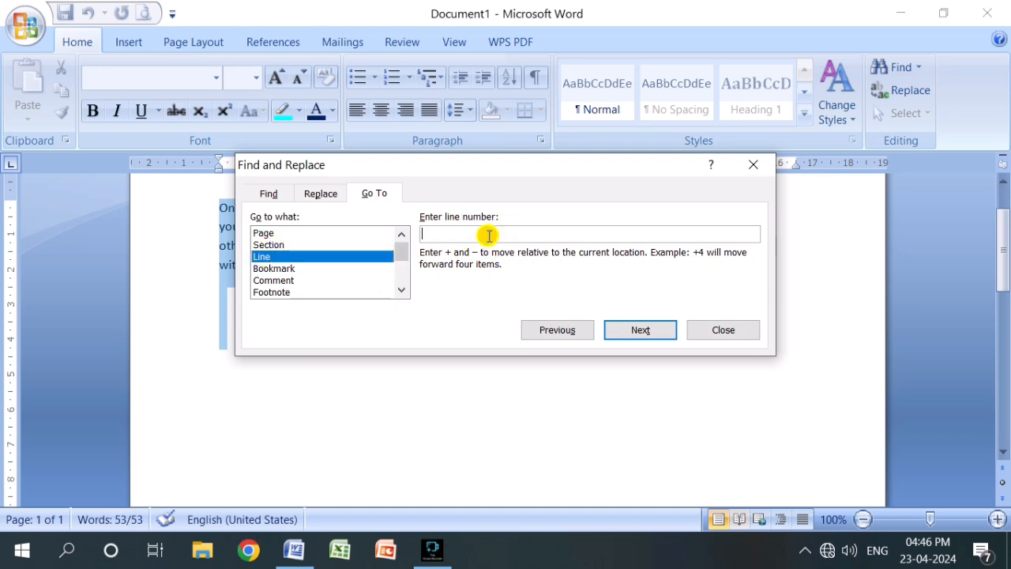
pyautogui.click(273, 269)
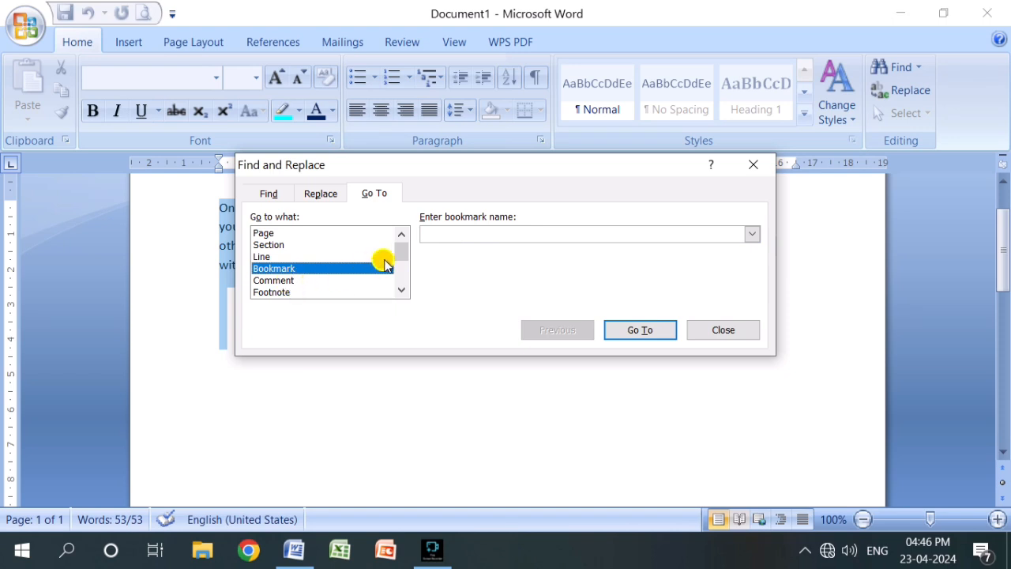
pyautogui.moveTo(401, 253); pyautogui.dragTo(403, 278)
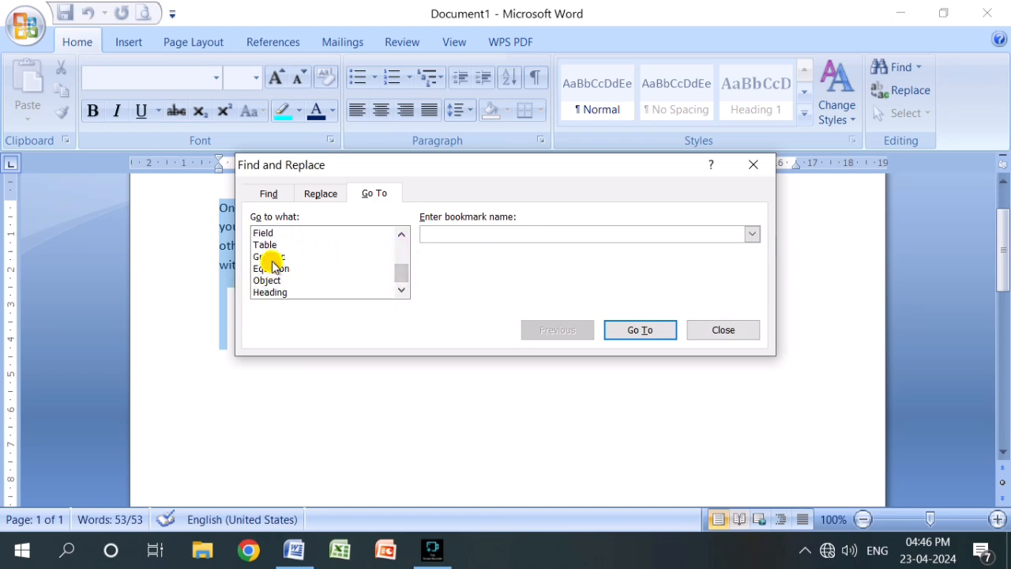
pyautogui.click(476, 234)
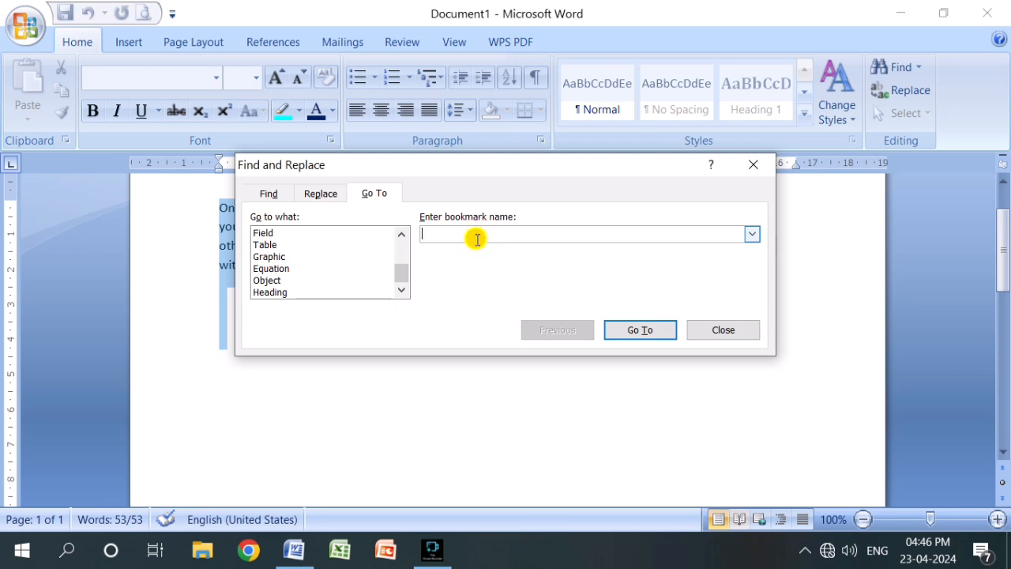
pyautogui.click(712, 332)
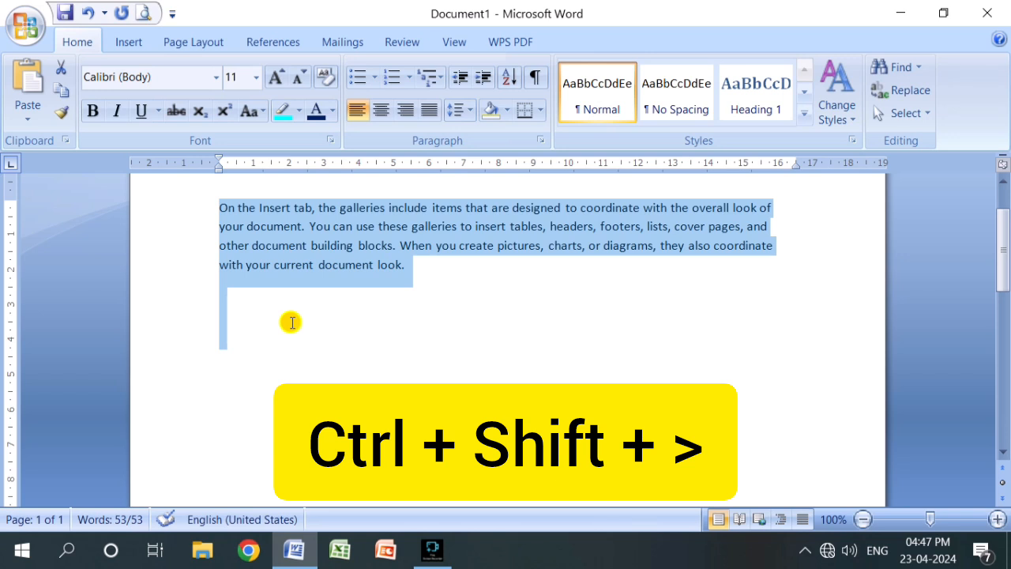
# Step: Increase the selected text's font size step by step to 22
pyautogui.hotkey('ctrl', 'shift', '.')
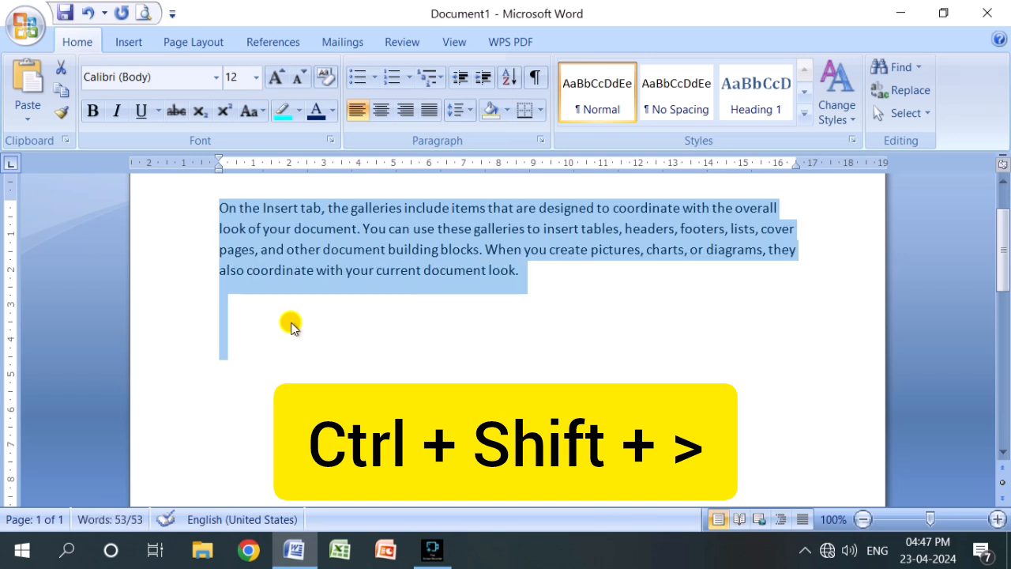
pyautogui.hotkey('ctrl', 'shift', '.')
pyautogui.hotkey('ctrl', 'shift', '.')
pyautogui.hotkey('ctrl', 'shift', '.')
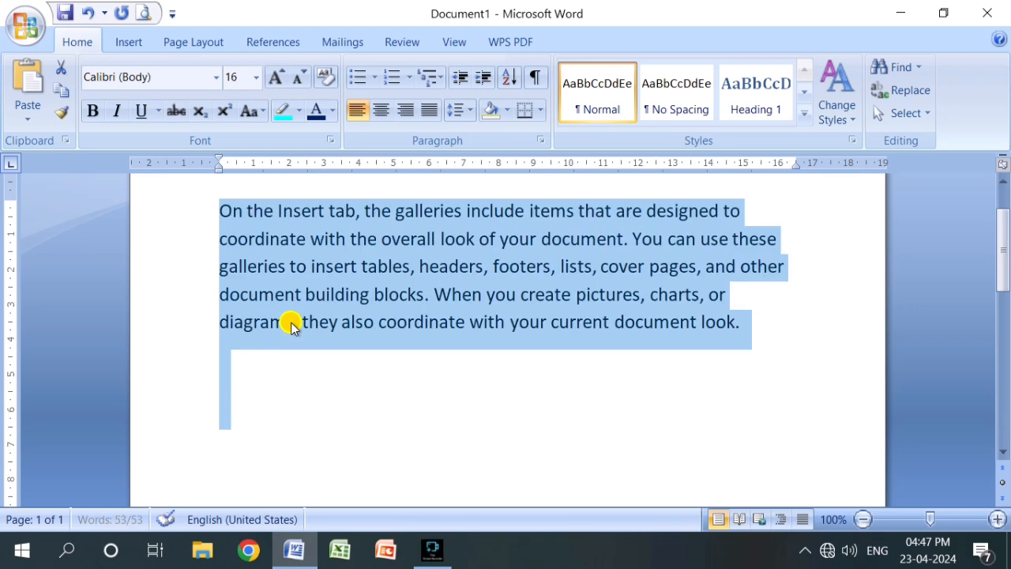
pyautogui.hotkey('ctrl', 'shift', '.')
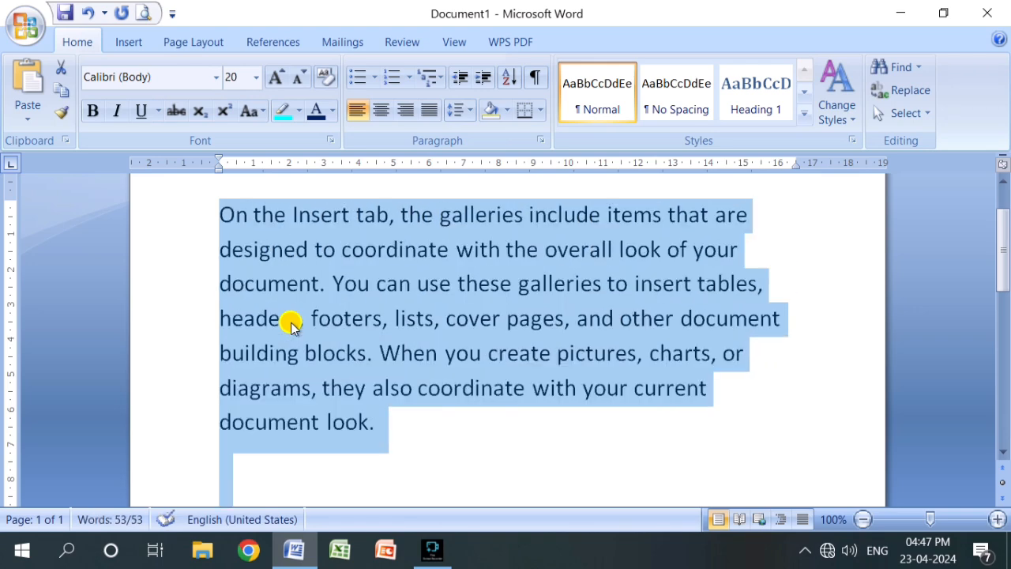
pyautogui.hotkey('ctrl', 'shift', '.')
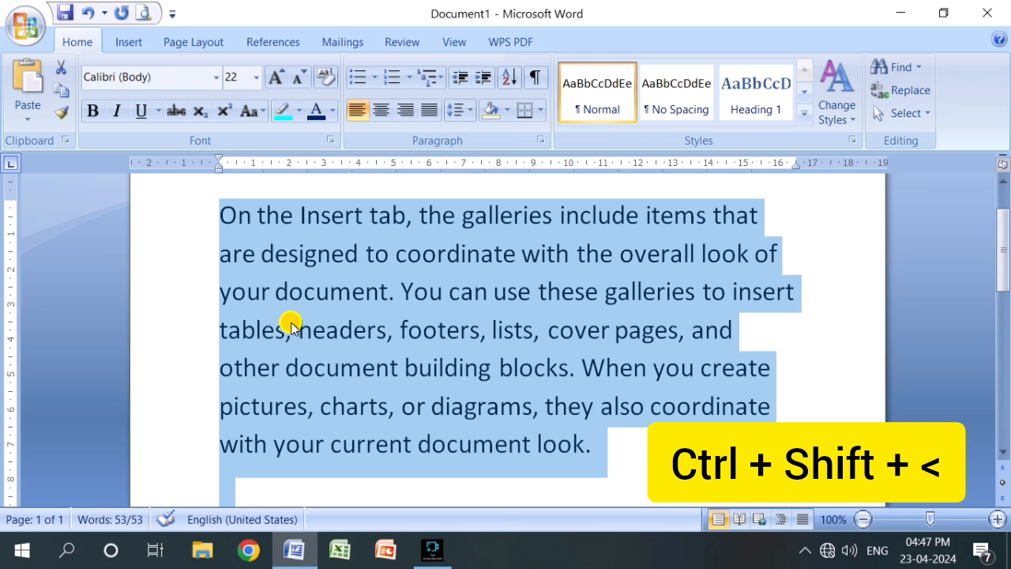
# Step: Decrease the selected text's font size step by step to below 8
pyautogui.hotkey('ctrl', 'shift', ',')
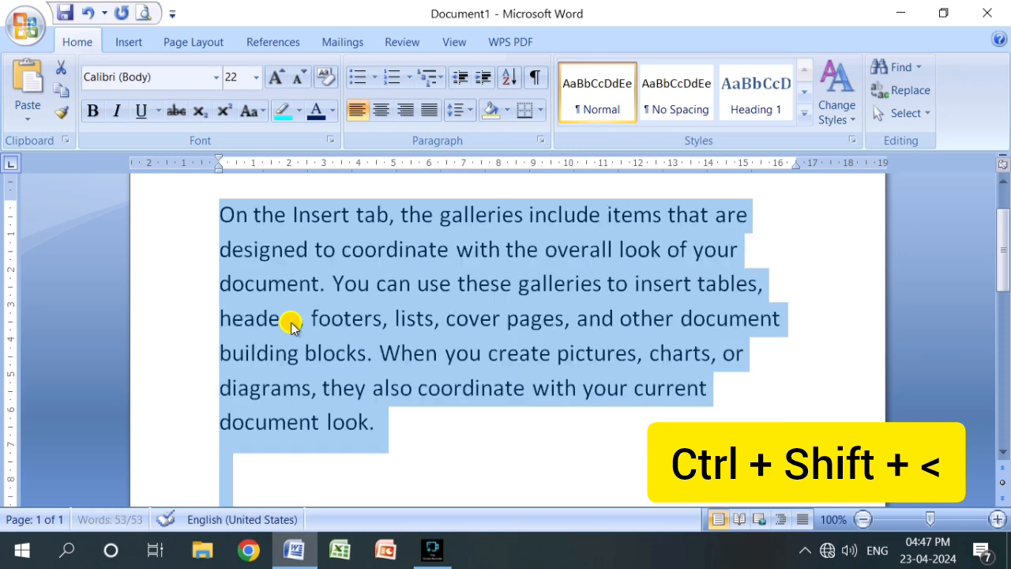
pyautogui.hotkey('ctrl', 'shift', ',')
pyautogui.hotkey('ctrl', 'shift', ',')
pyautogui.hotkey('ctrl', 'shift', ',')
pyautogui.hotkey('ctrl', 'shift', ',')
pyautogui.hotkey('ctrl', 'shift', ',')
pyautogui.hotkey('ctrl', 'shift', ',')
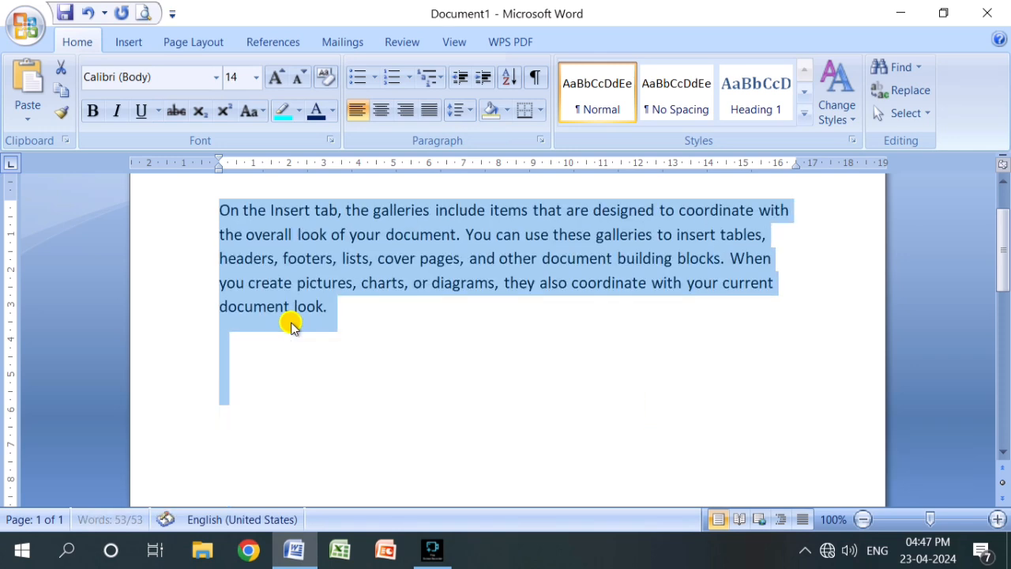
pyautogui.hotkey('ctrl', 'shift', ',')
pyautogui.hotkey('ctrl', 'shift', ',')
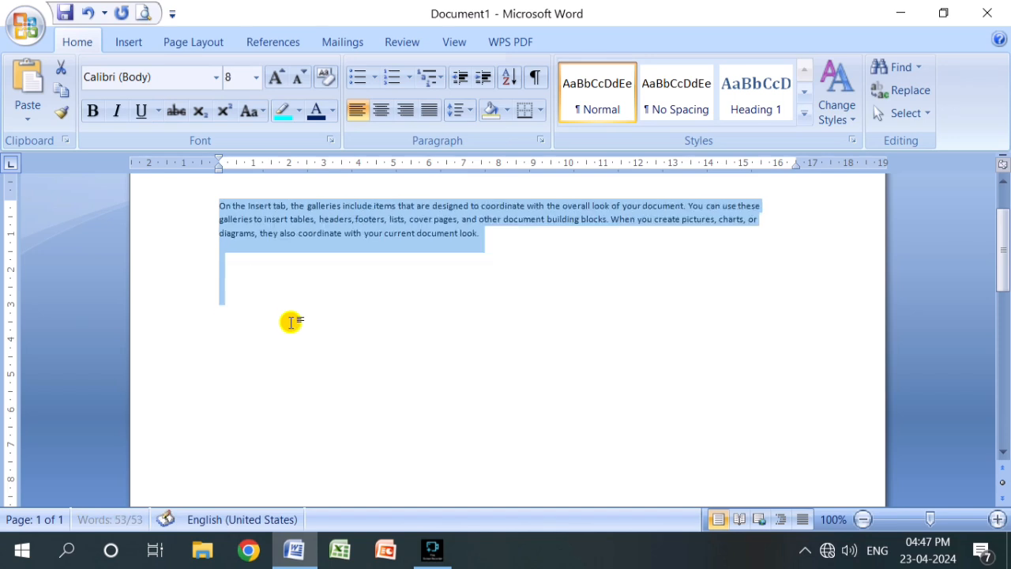
pyautogui.hotkey('ctrl', 'shift', ',')
# Step: Increase the selected text's font size step by step to 14
pyautogui.hotkey('ctrl', 'shift', '.')
pyautogui.hotkey('ctrl', 'shift', '.')
pyautogui.hotkey('ctrl', 'shift', '.')
pyautogui.hotkey('ctrl', 'shift', '.')
pyautogui.hotkey('ctrl', 'shift', '.')
pyautogui.hotkey('ctrl', 'shift', '.')
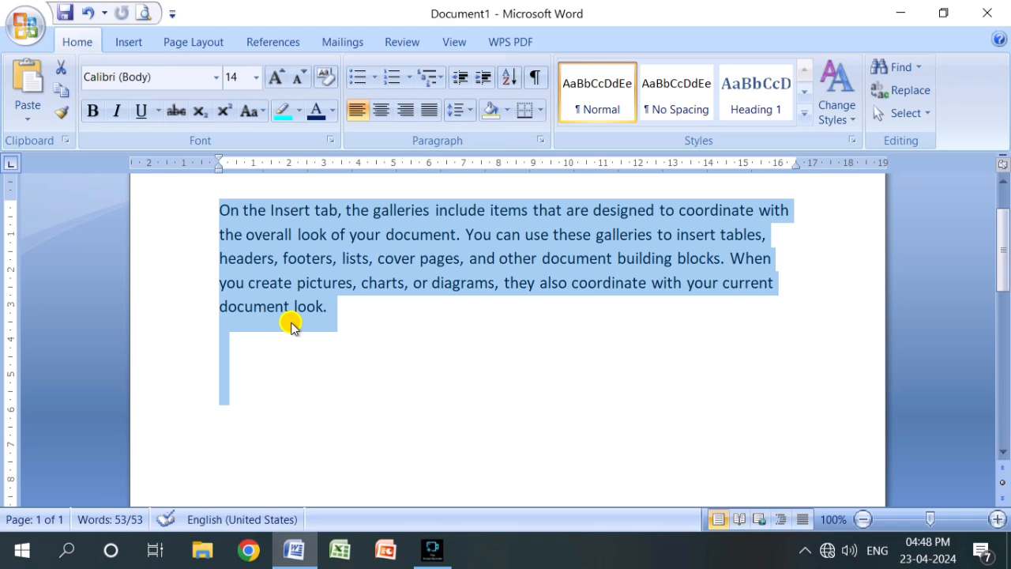
# Step: Look through the Documents folder in the Open dialog, select "data convert table form", and cancel without opening it
pyautogui.hotkey('ctrl', 'o')
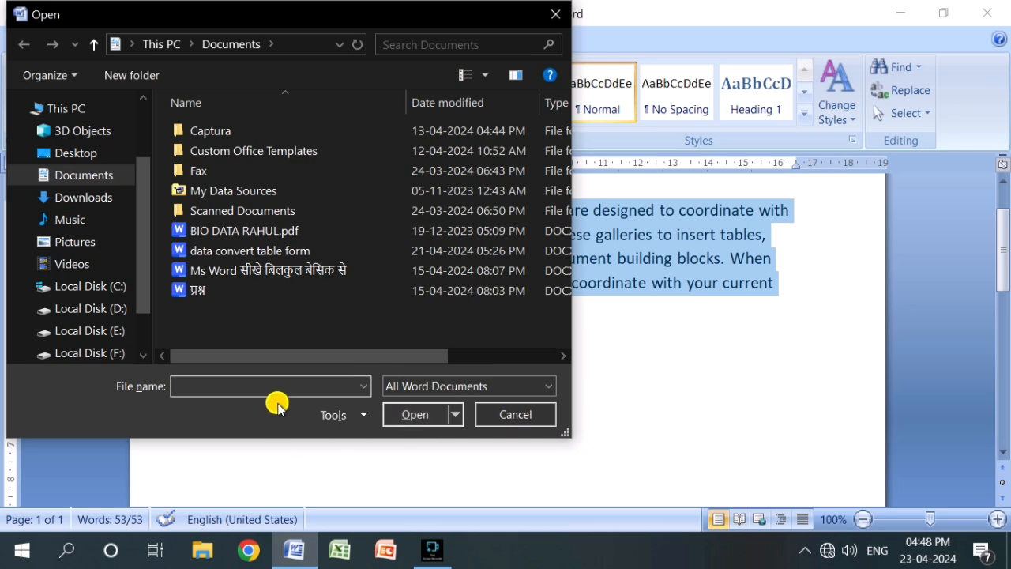
pyautogui.click(280, 252)
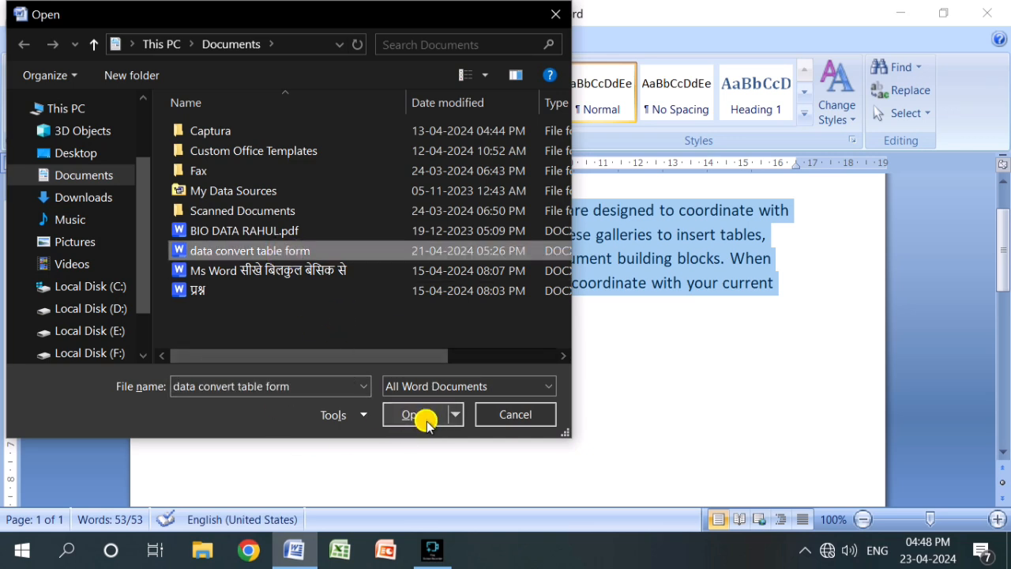
pyautogui.click(527, 424)
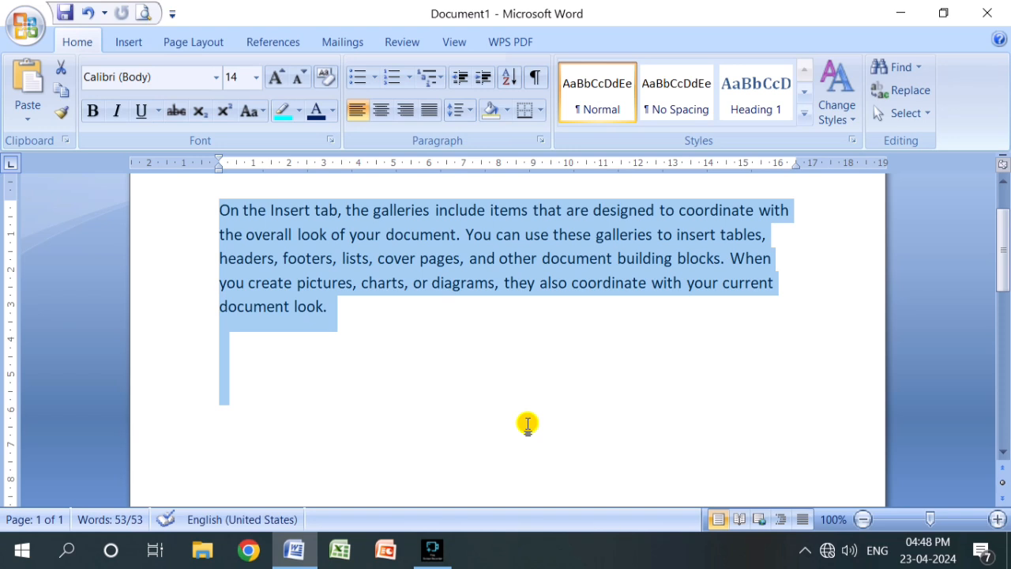
# Step: Create a new blank document
pyautogui.hotkey('ctrl', 'n')
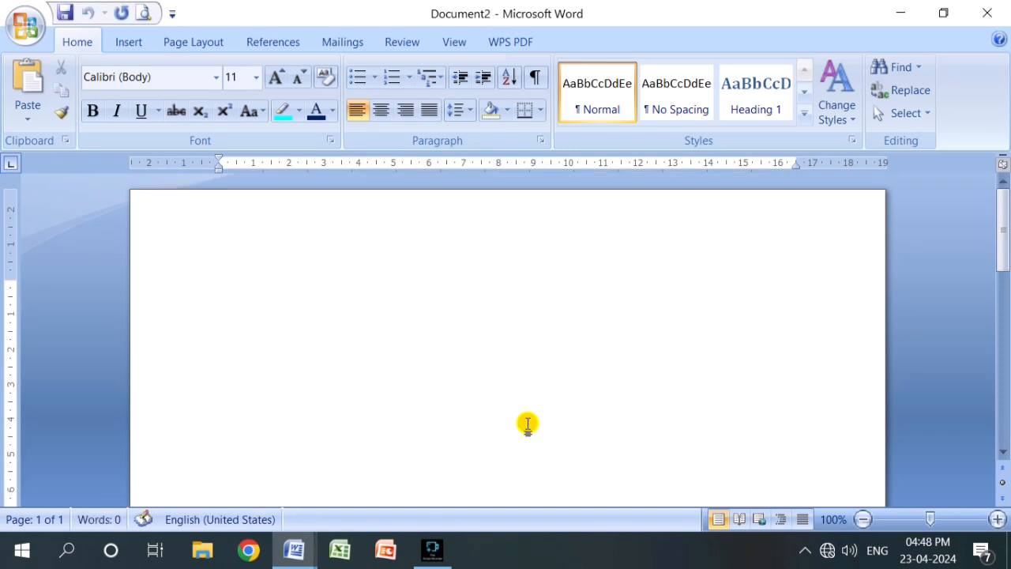